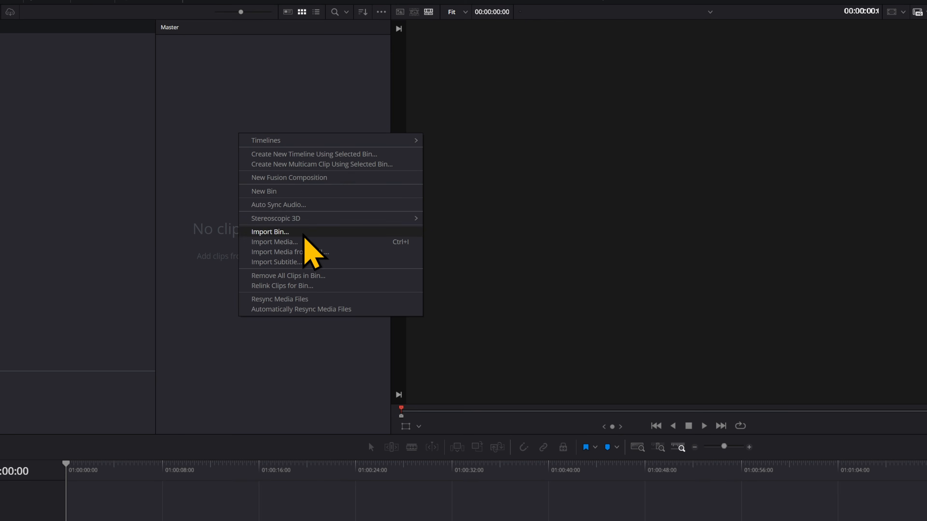
# Create a Fusion composition named Background, 00:00:30:00 long at 24 fps, on the timeline.
pyautogui.click(301, 179)
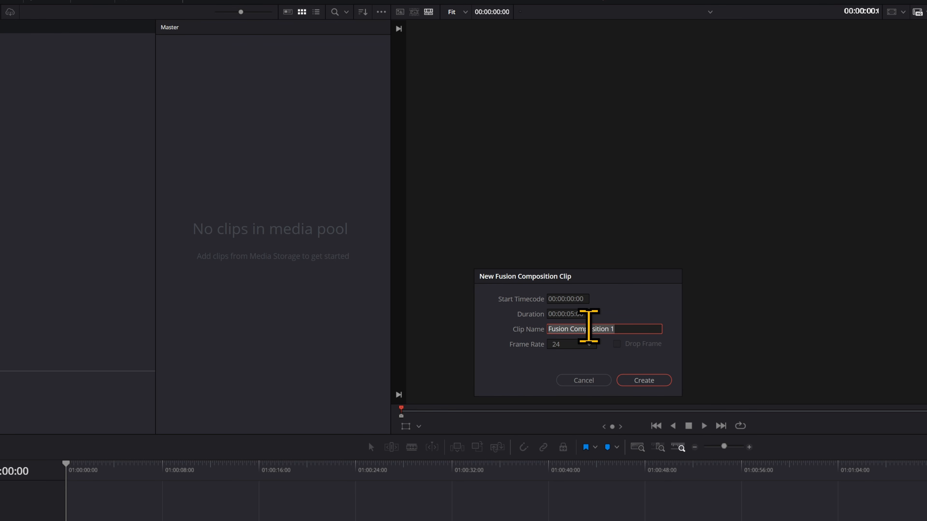
pyautogui.click(573, 314)
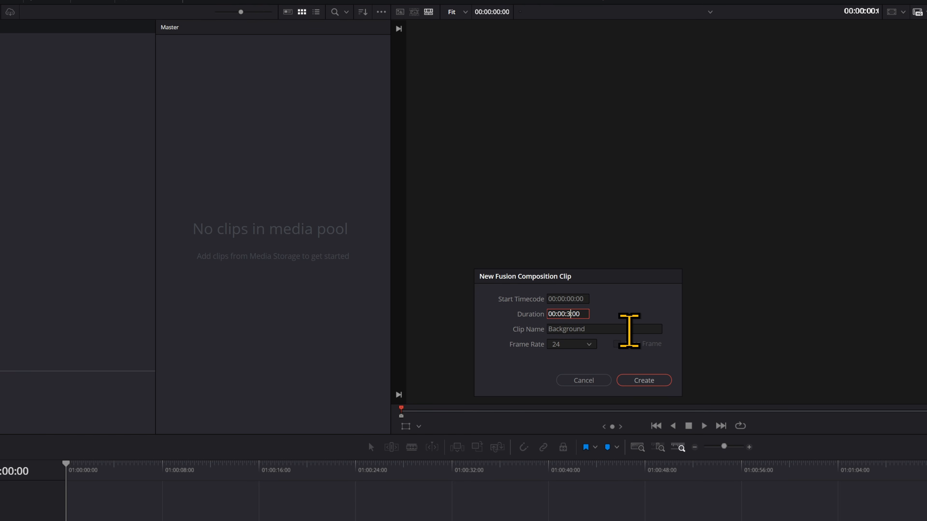
pyautogui.press('Return')
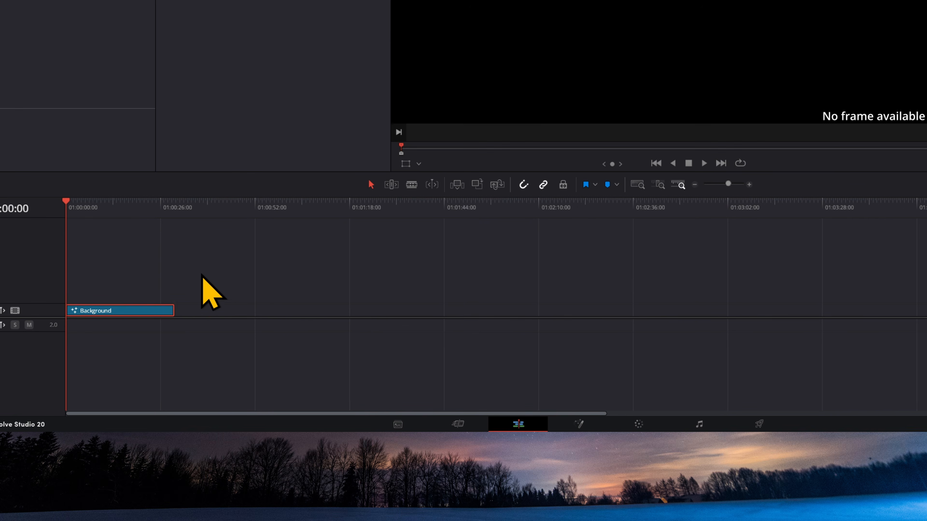
# In the Fusion page, add a Background node connected to MediaOut1, shown in a single large viewer.
pyautogui.click(580, 424)
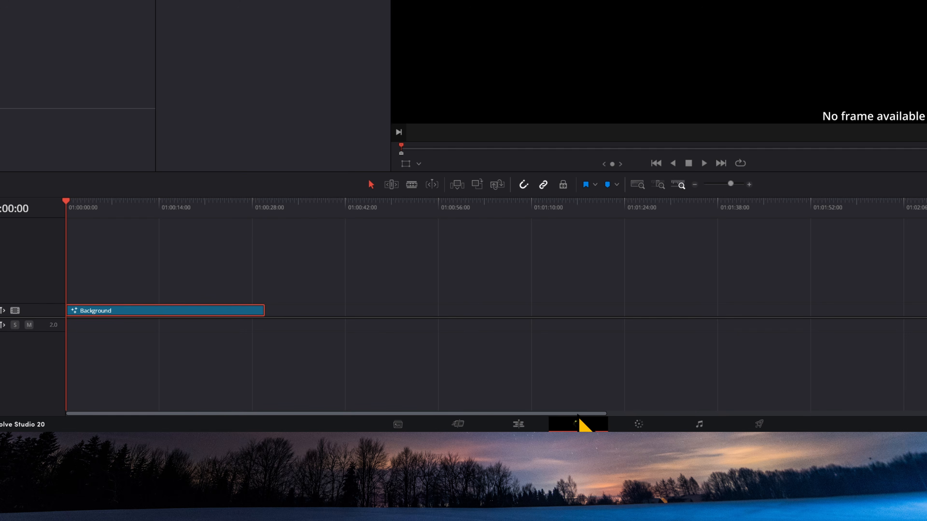
pyautogui.moveTo(187, 181); pyautogui.dragTo(234, 280)
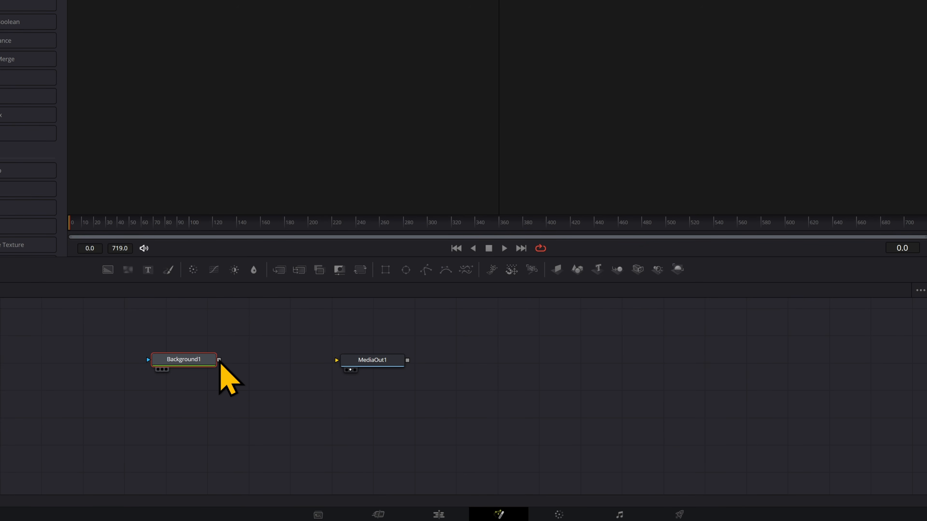
pyautogui.moveTo(219, 361); pyautogui.dragTo(337, 361)
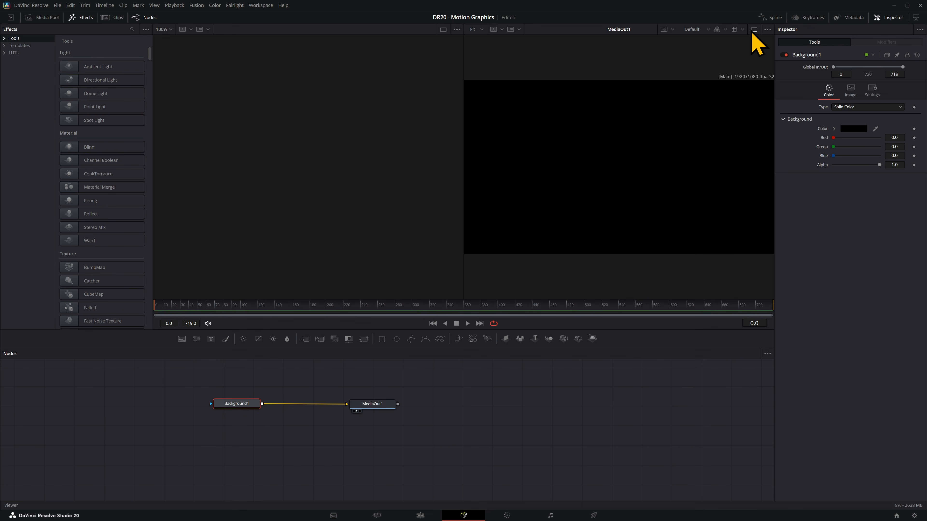
pyautogui.click(753, 30)
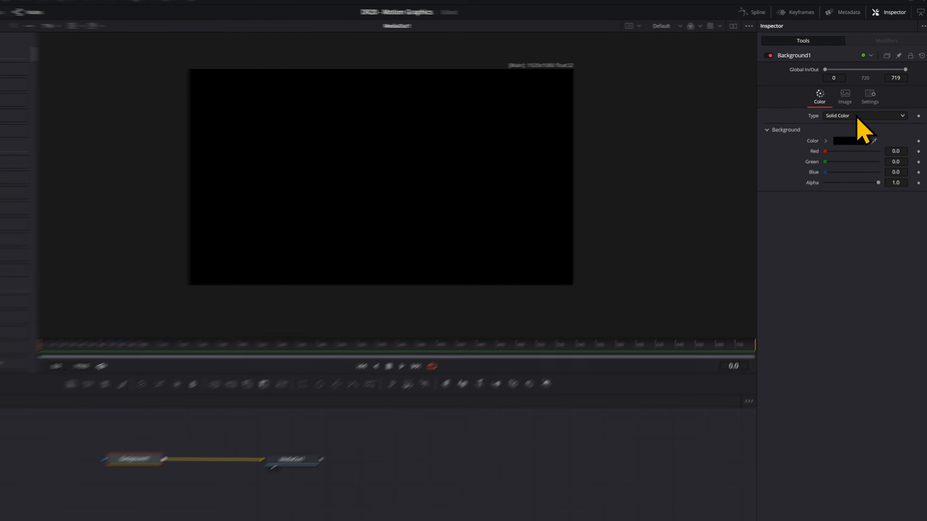
# Set the Background type to Gradient, gradient type Radial, centred with Start X 0.5.
pyautogui.click(854, 123)
pyautogui.click(858, 175)
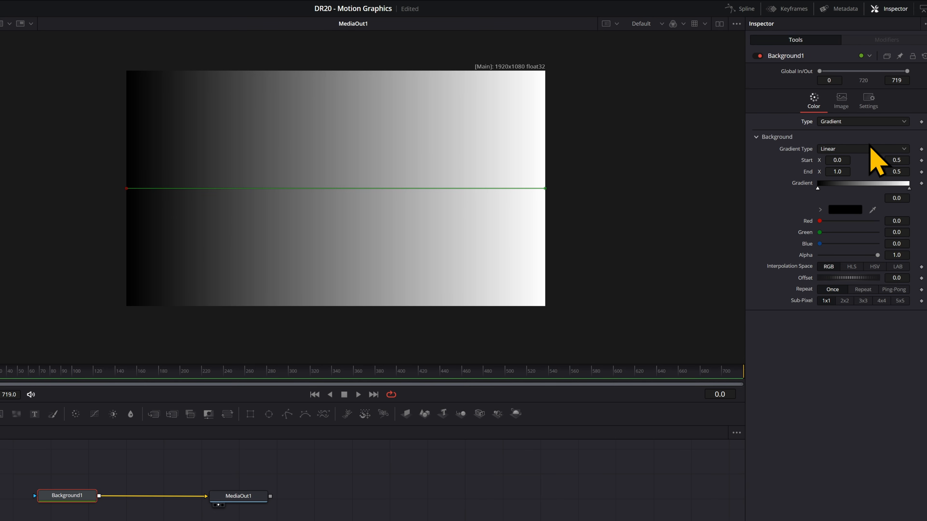
pyautogui.click(870, 149)
pyautogui.click(851, 202)
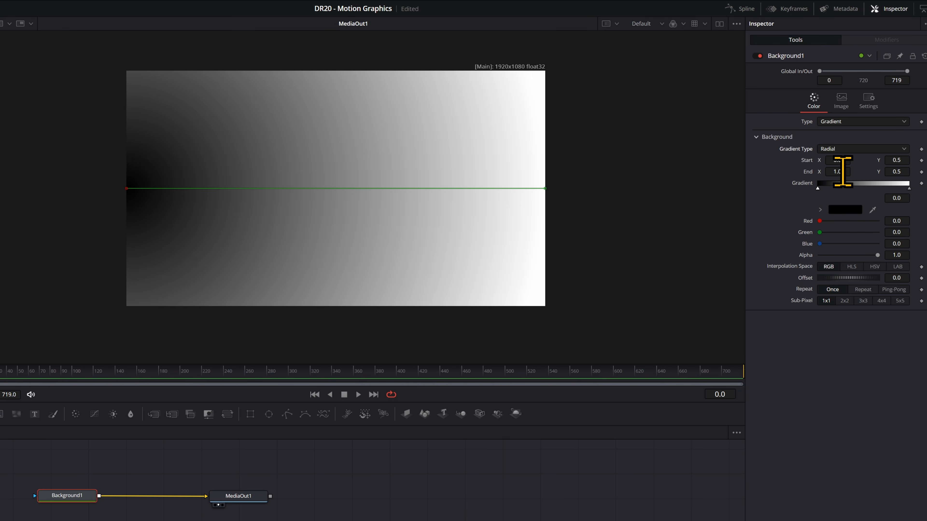
pyautogui.moveTo(836, 160)
pyautogui.mouseDown()
pyautogui.moveTo(875, 160)
pyautogui.moveTo(844, 172)
pyautogui.mouseUp()
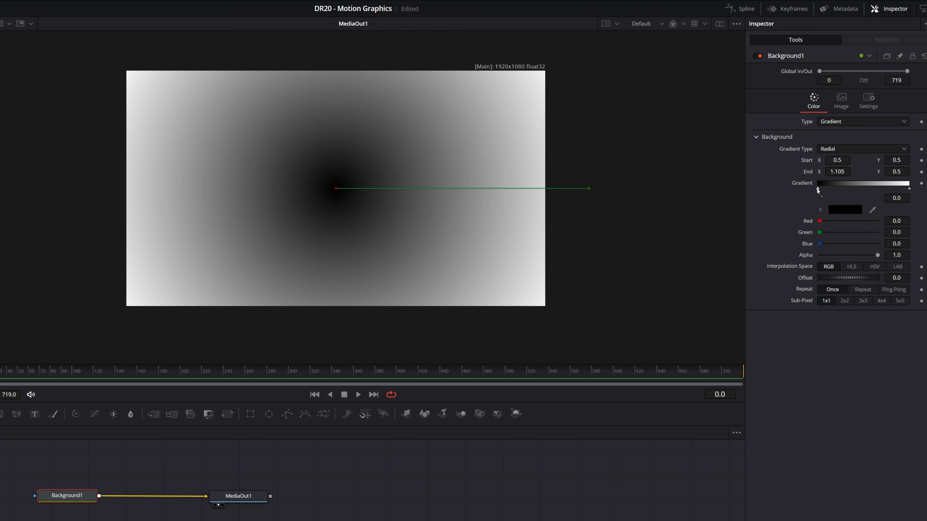
# Set the gradient's first colour stop to blue #0067a0.
pyautogui.click(839, 209)
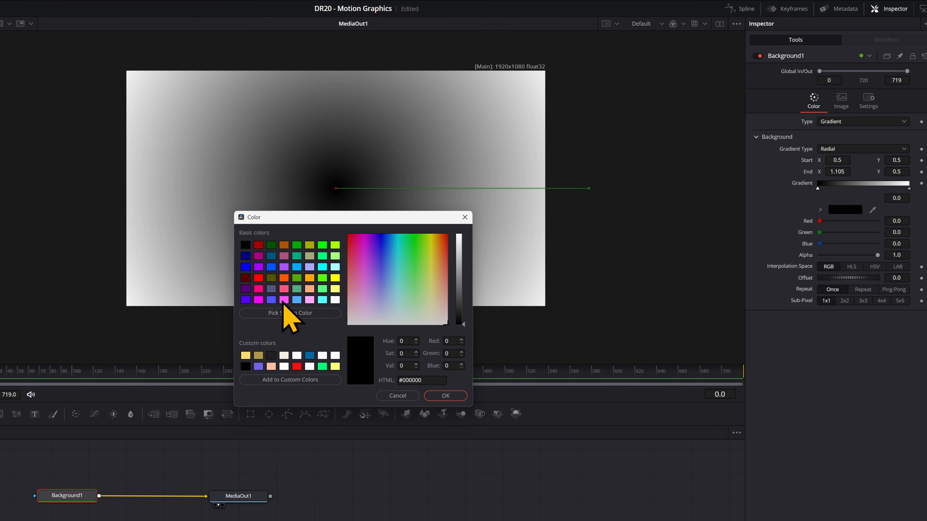
pyautogui.click(310, 356)
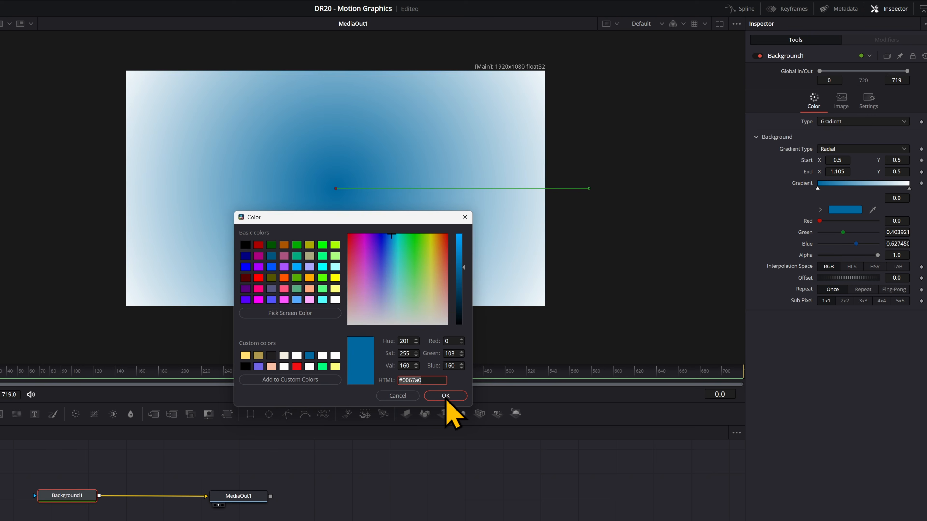
pyautogui.click(445, 396)
# Give the outer gradient stop #0067a0 darkened to navy for the edges.
pyautogui.click(909, 189)
pyautogui.click(858, 211)
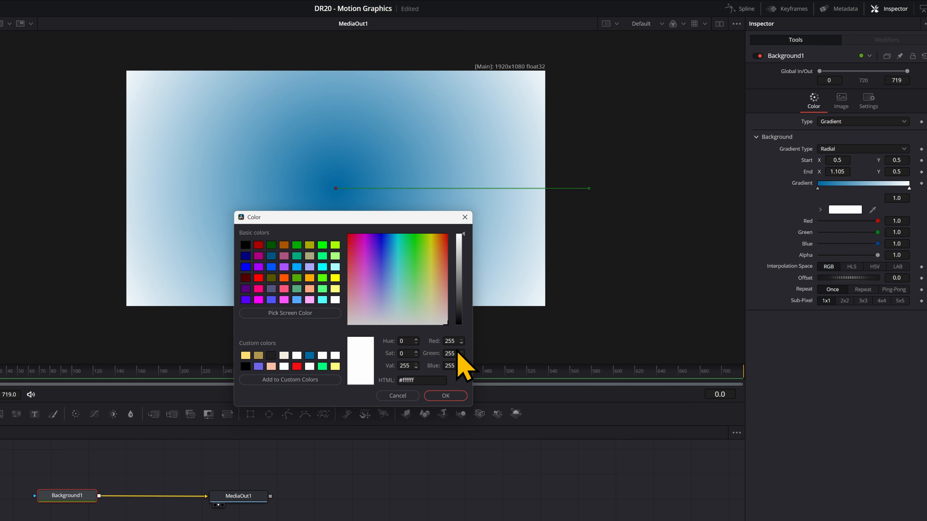
pyautogui.doubleClick(426, 382)
pyautogui.write('0067a0')
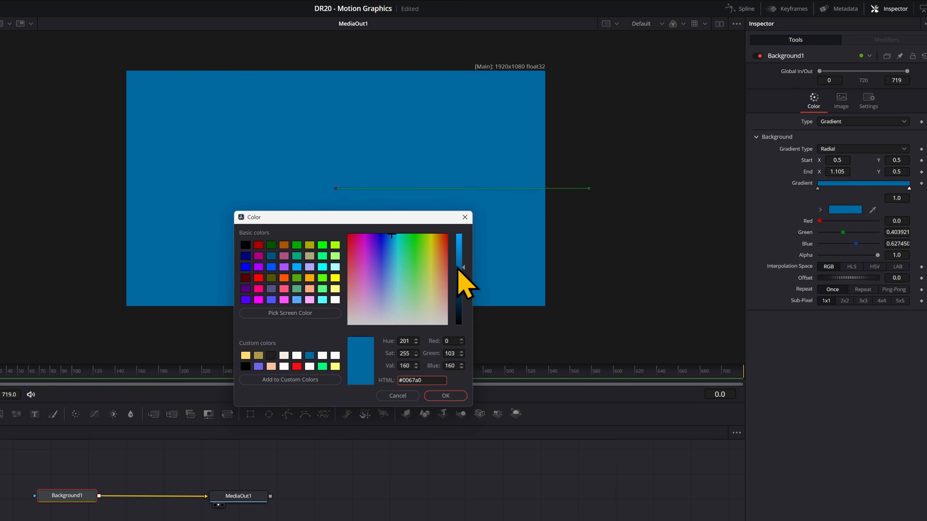
pyautogui.moveTo(463, 276); pyautogui.dragTo(463, 310)
pyautogui.press('Return')
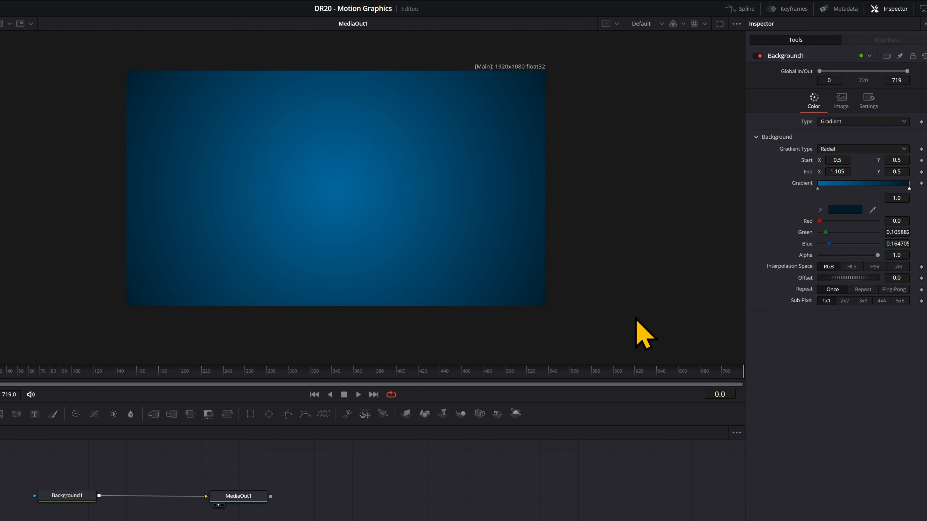
pyautogui.moveTo(388, 376); pyautogui.dragTo(749, 369)
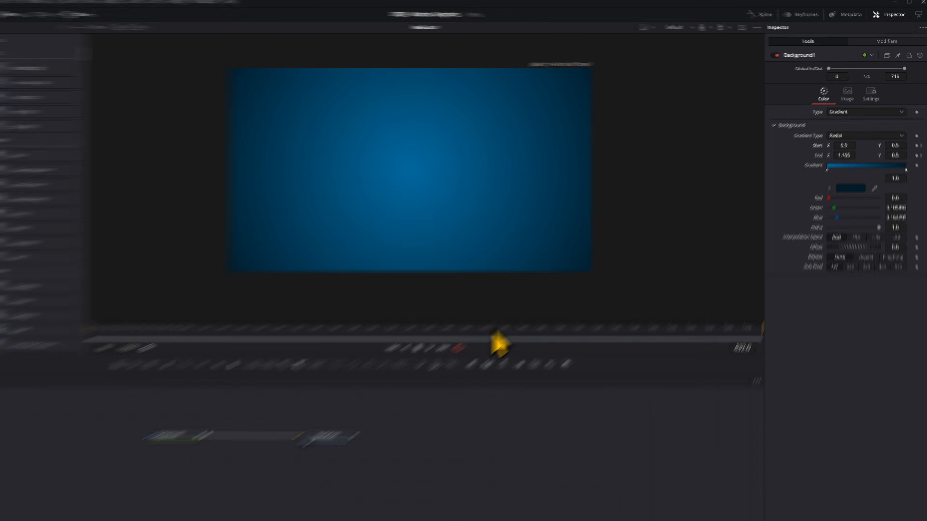
# Keyframe the gradient centre from the left edge, then add a Text+ node in a new composition.
pyautogui.click(164, 316)
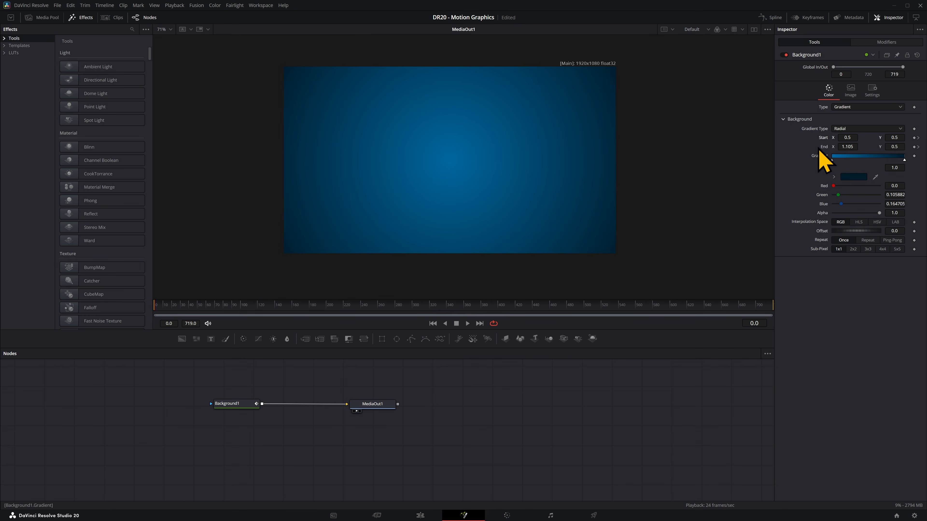
pyautogui.moveTo(847, 137); pyautogui.dragTo(688, 156)
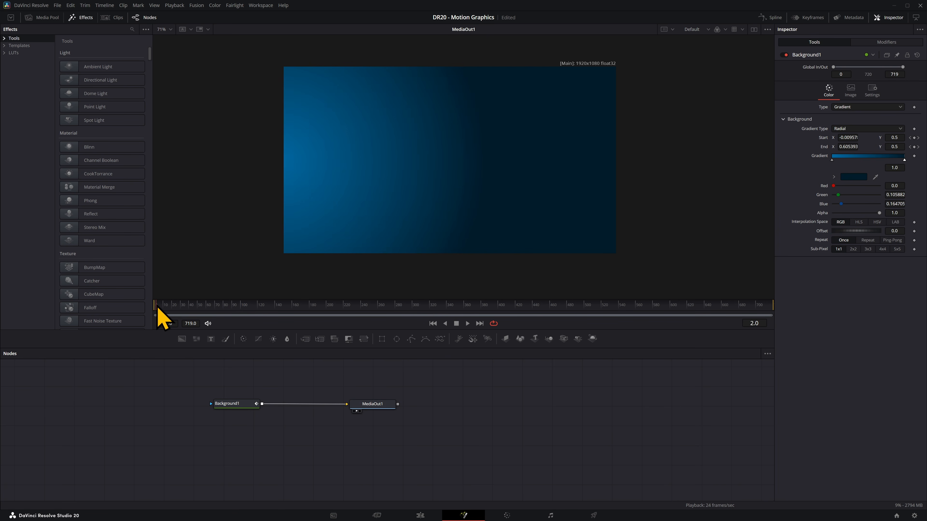
pyautogui.moveTo(238, 311); pyautogui.dragTo(763, 313)
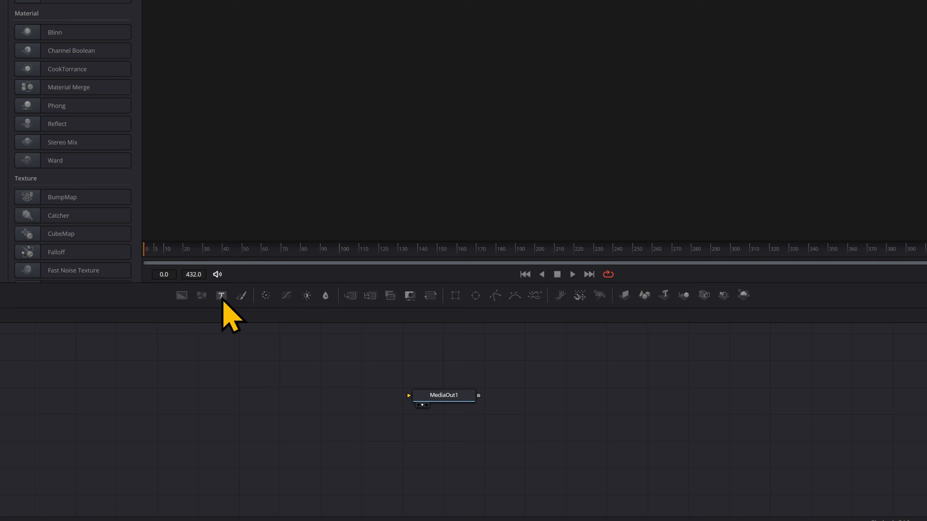
pyautogui.moveTo(211, 339); pyautogui.dragTo(409, 395)
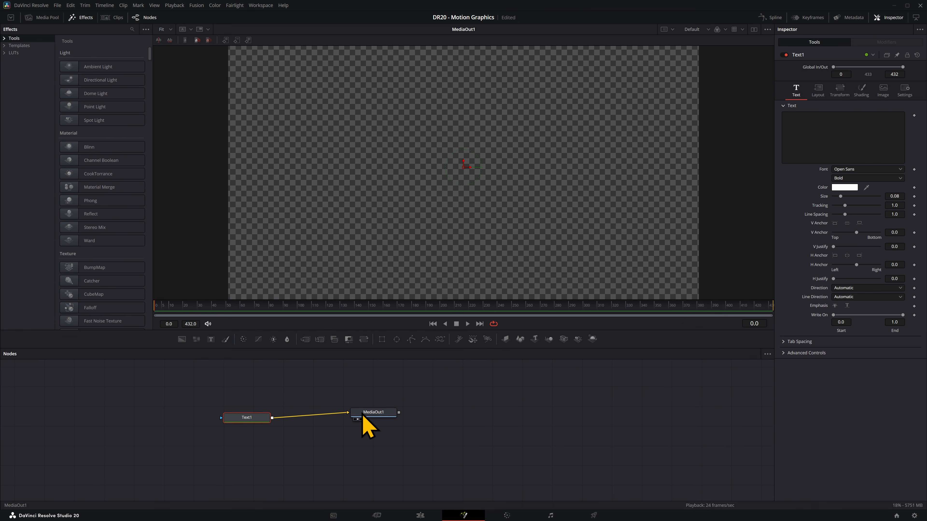
# Enter ANIMATION as the text content and view the font list.
pyautogui.click(828, 134)
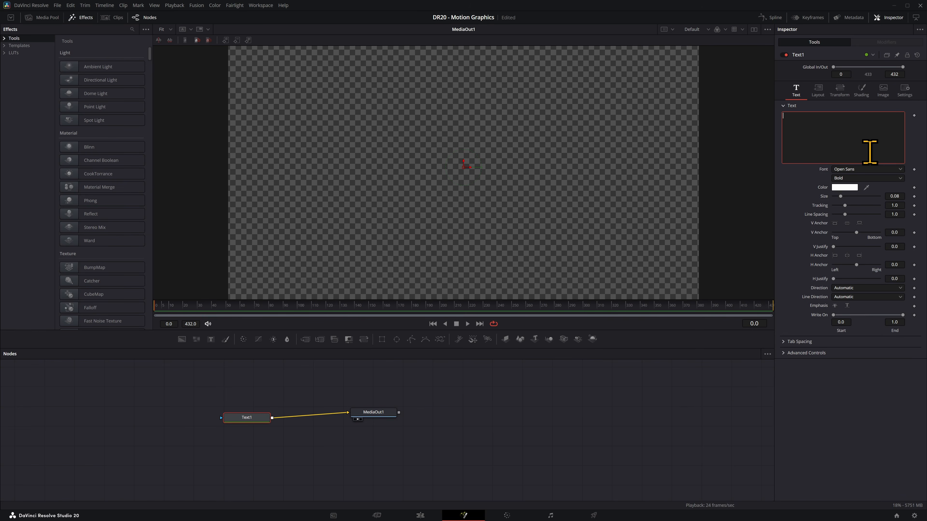
pyautogui.write('ANIMATION')
pyautogui.click(867, 170)
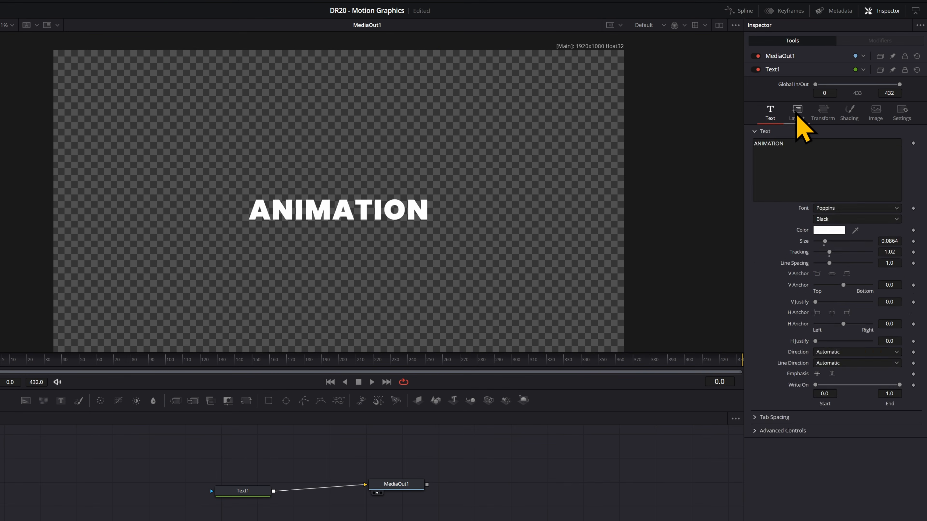
# Set the text Layout Type to Path and draw path points down the frame's left edge.
pyautogui.click(795, 114)
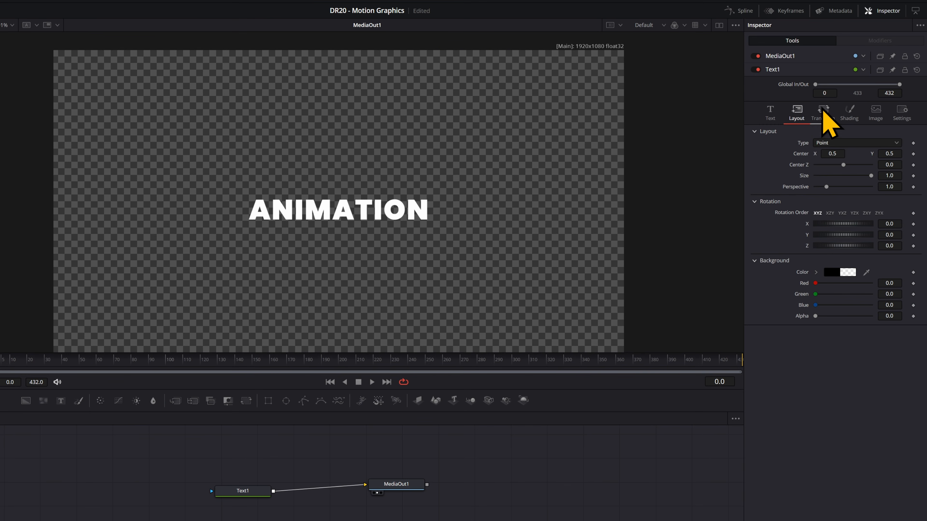
pyautogui.click(843, 143)
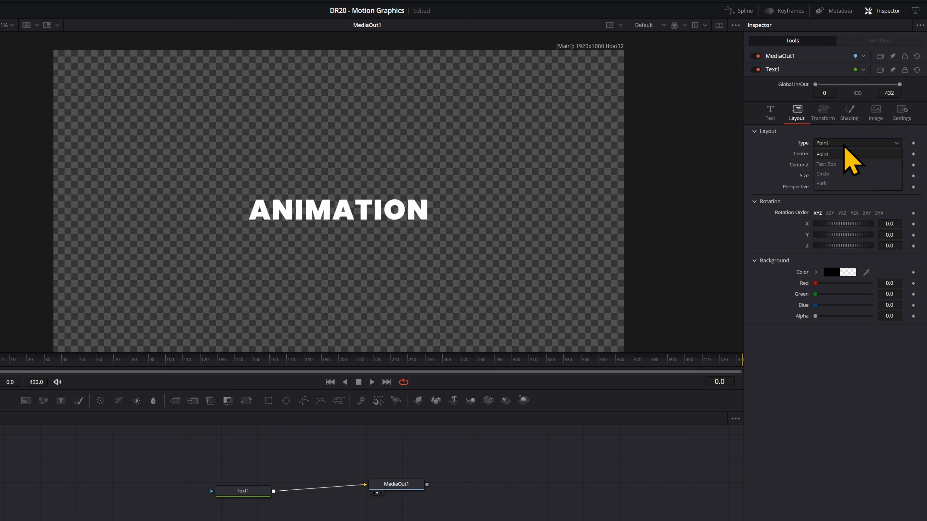
pyautogui.click(832, 184)
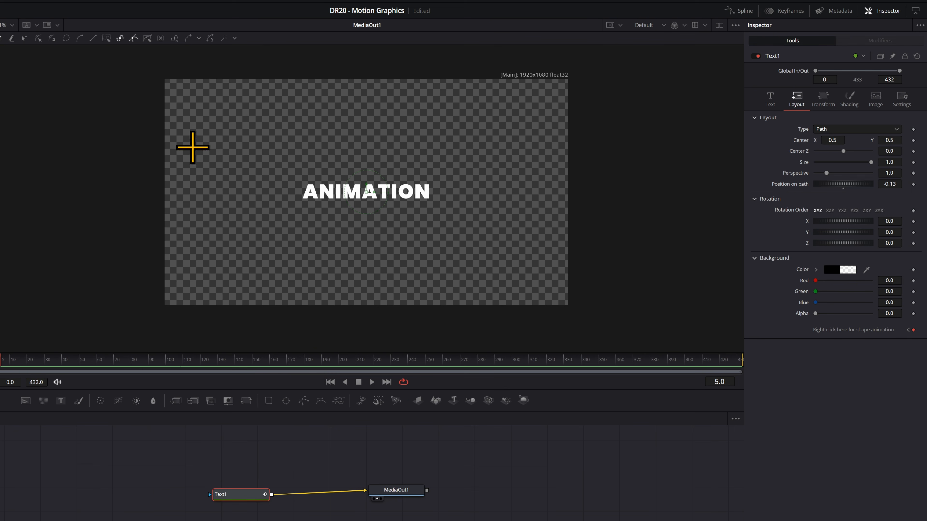
pyautogui.click(182, 91)
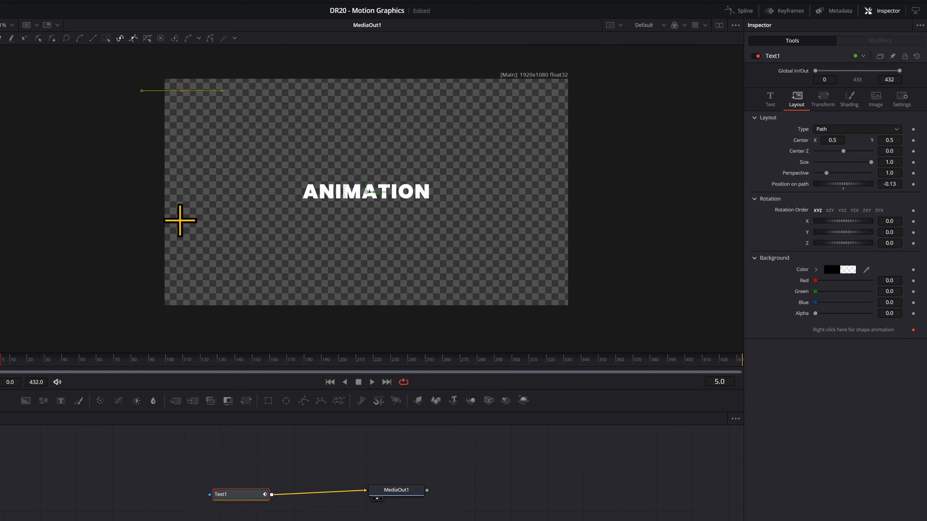
pyautogui.click(182, 291)
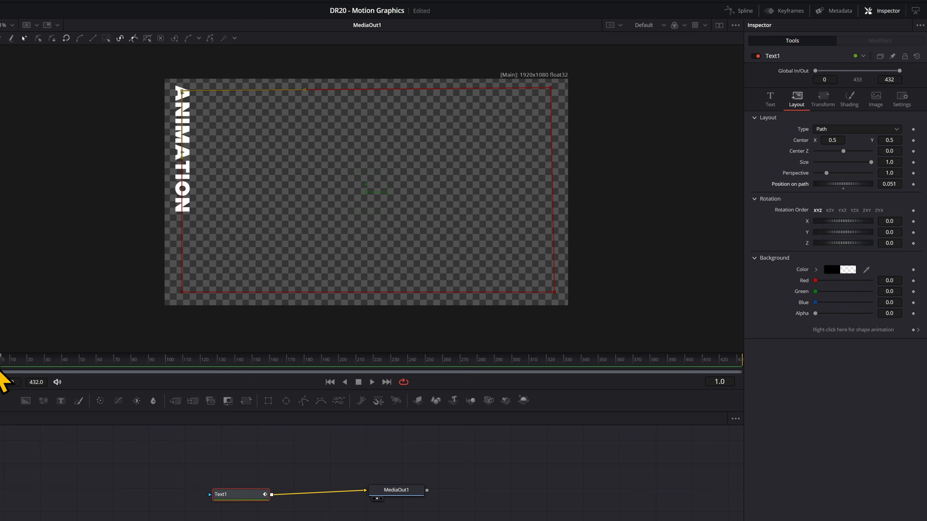
# Keyframe Position on path from 0.051 at the start to 0.95 at the end, and play it back.
pyautogui.click(913, 184)
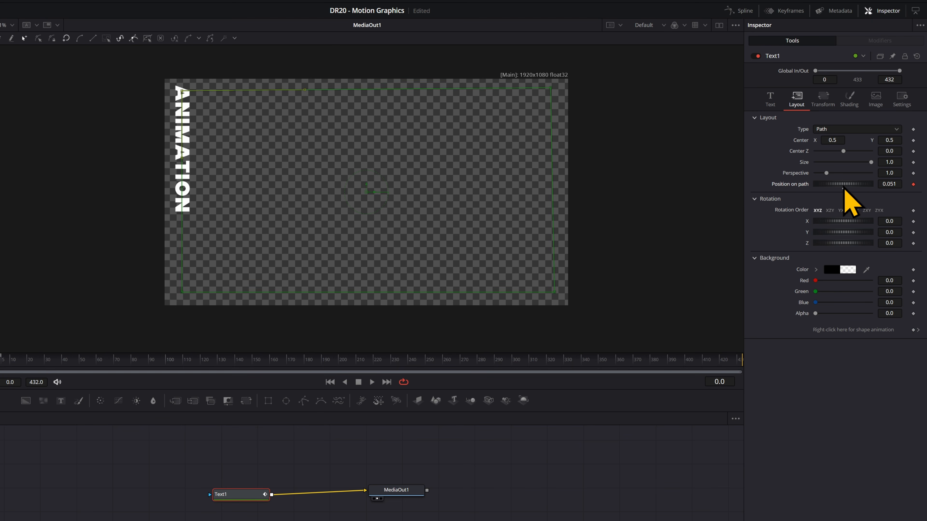
pyautogui.click(738, 366)
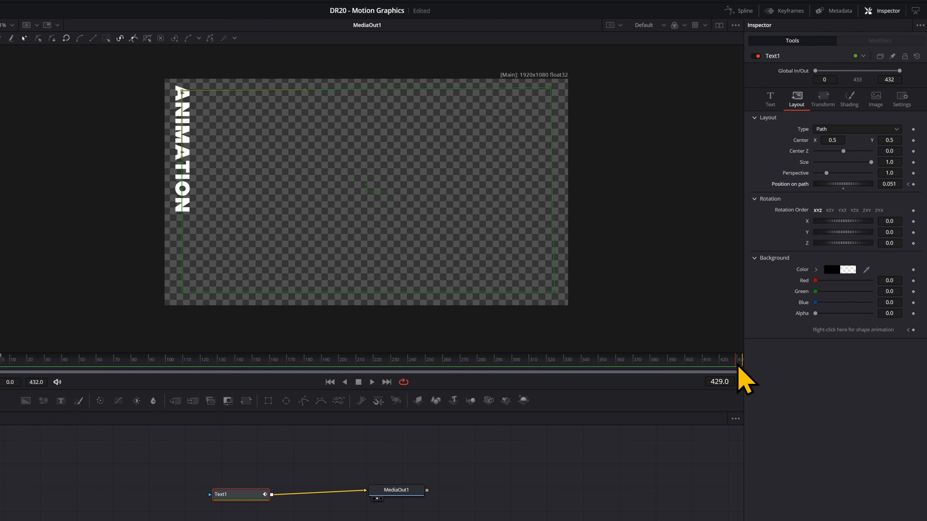
pyautogui.moveTo(837, 184); pyautogui.dragTo(893, 195)
pyautogui.press('space')
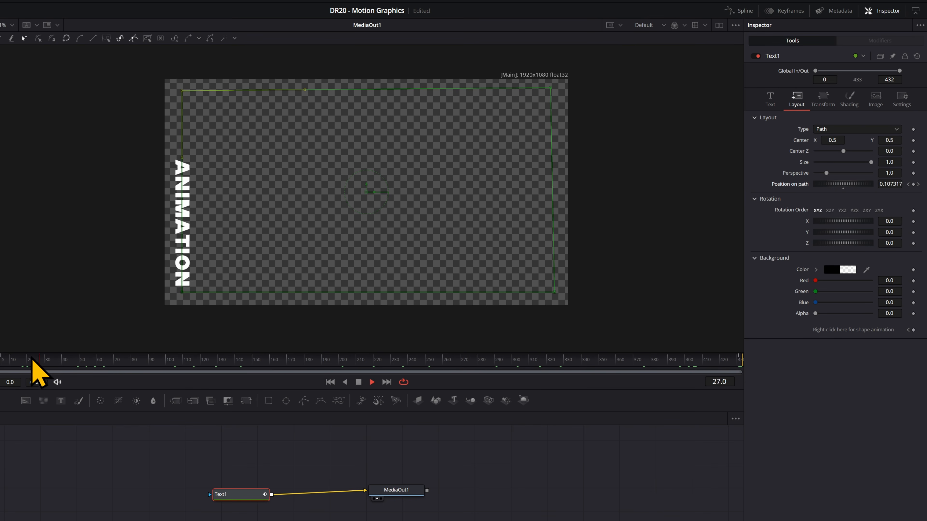
pyautogui.click(770, 98)
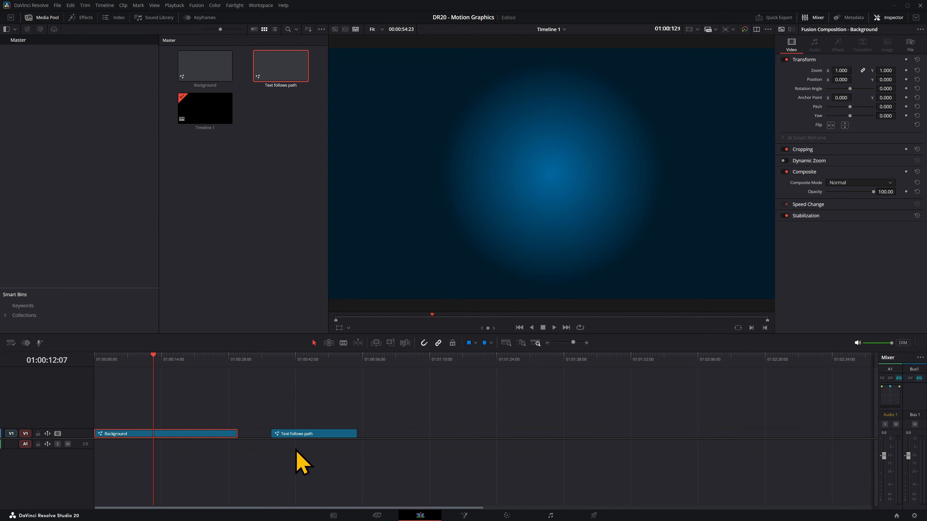
# Place the Text follows path clip on track two at the timeline start, preview, then go to Fusion.
pyautogui.moveTo(310, 432); pyautogui.dragTo(122, 416)
pyautogui.moveTo(146, 360); pyautogui.dragTo(83, 358)
pyautogui.press('space')
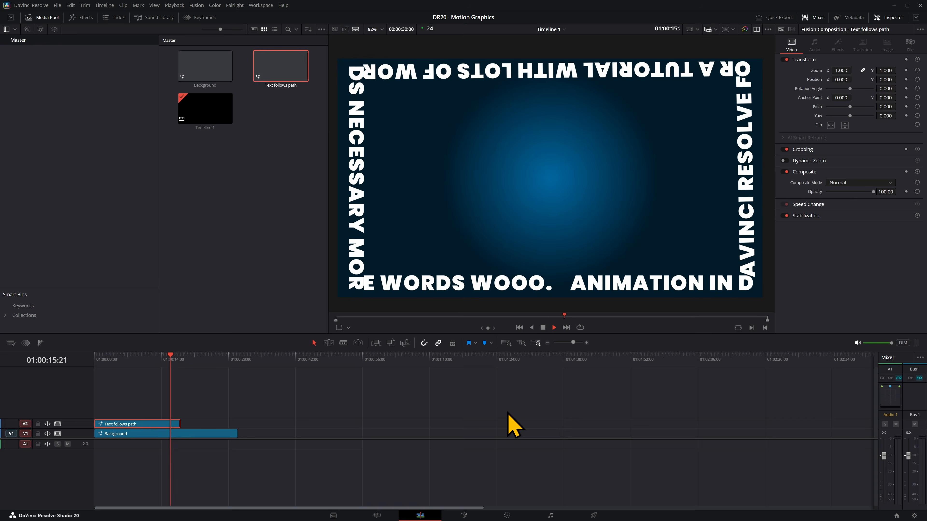
pyautogui.press('space')
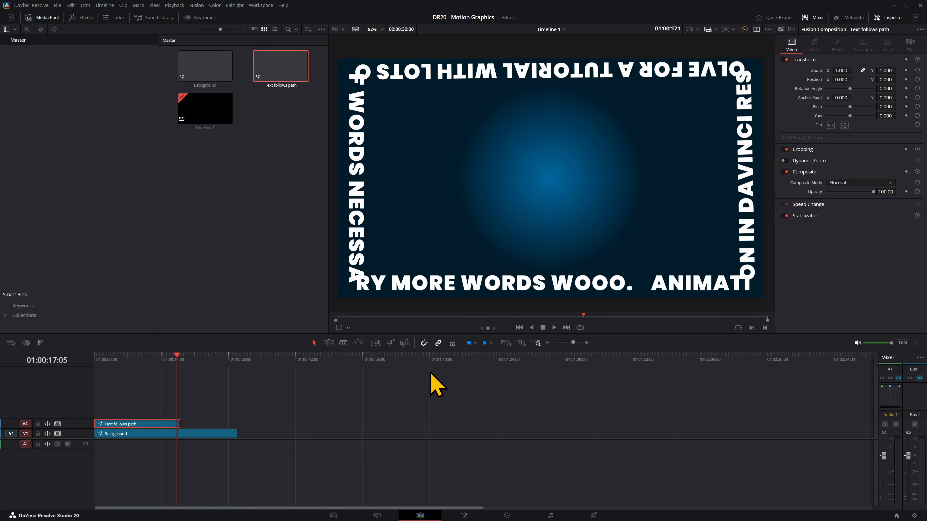
pyautogui.hotkey('shift', '5')
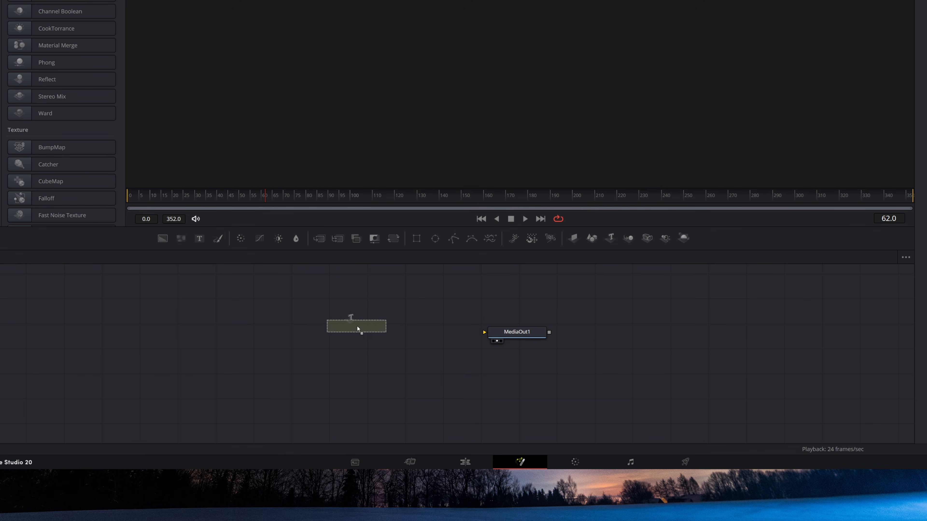
# Add a Text3D node and a Renderer 3D node, wiring Text3D1 through Renderer3D1 into MediaOut1.
pyautogui.moveTo(357, 327); pyautogui.dragTo(357, 327)
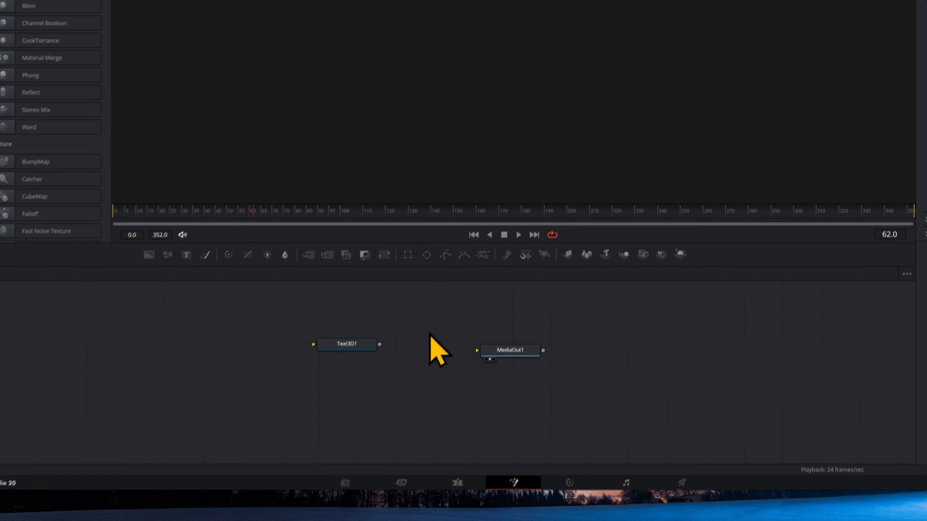
pyautogui.hotkey('shift', 'space')
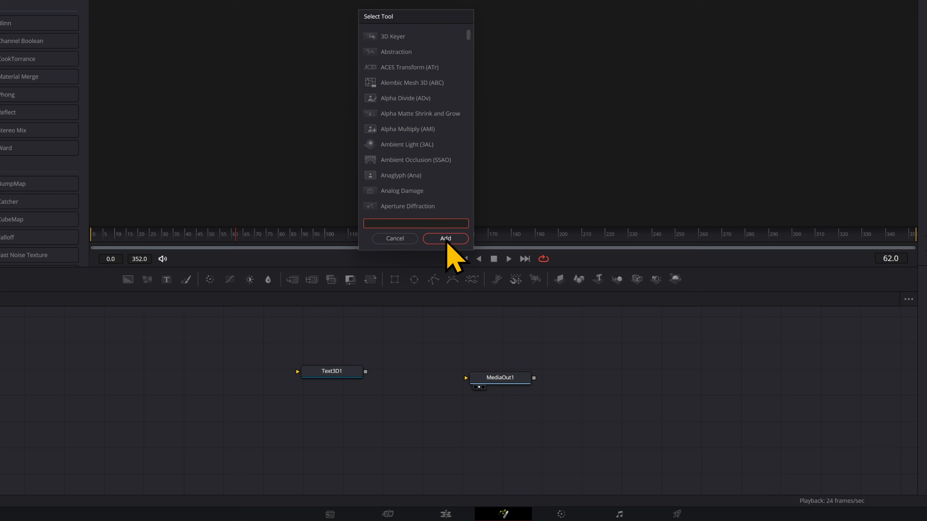
pyautogui.write('render')
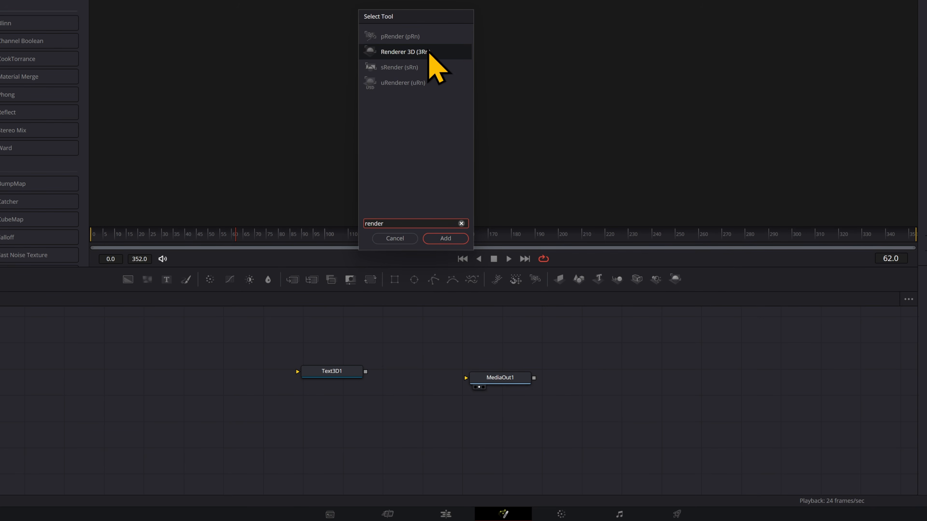
pyautogui.click(429, 52)
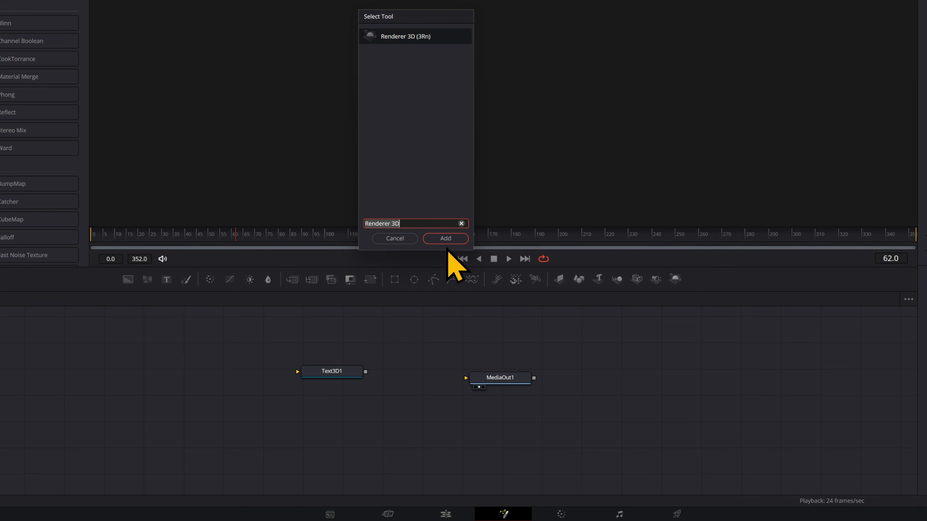
pyautogui.click(446, 241)
pyautogui.moveTo(365, 372); pyautogui.dragTo(386, 363)
pyautogui.moveTo(450, 360); pyautogui.dragTo(480, 384)
# Set the TODAY font to Tahoma Bold and extrusion depth to 0.0992.
pyautogui.click(887, 142)
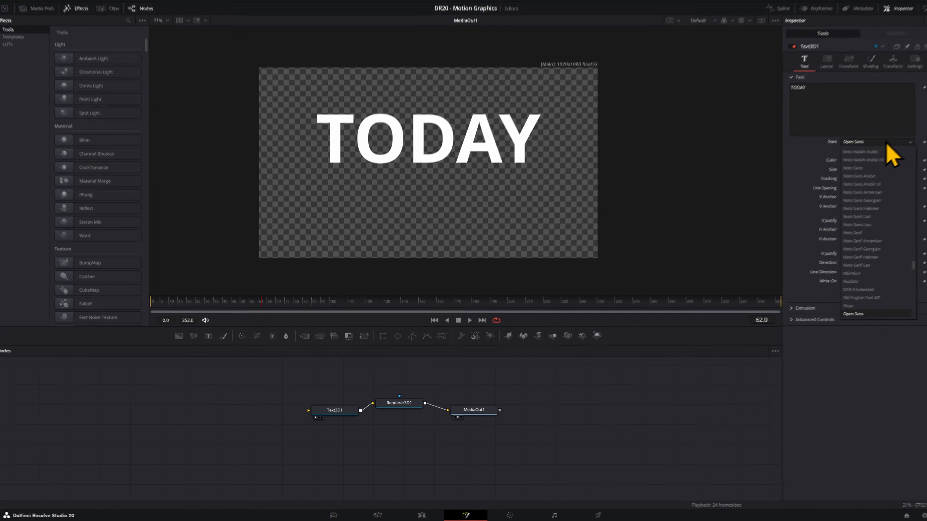
pyautogui.press('i')
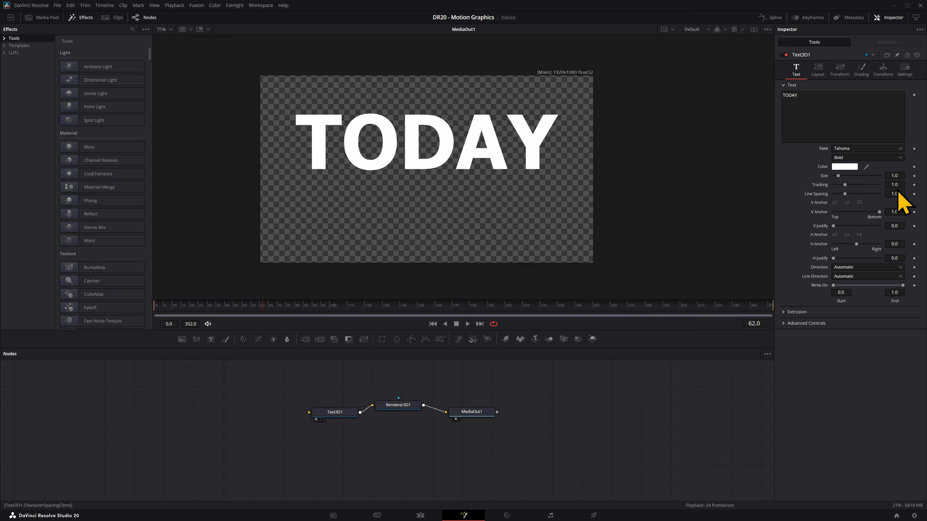
pyautogui.click(783, 314)
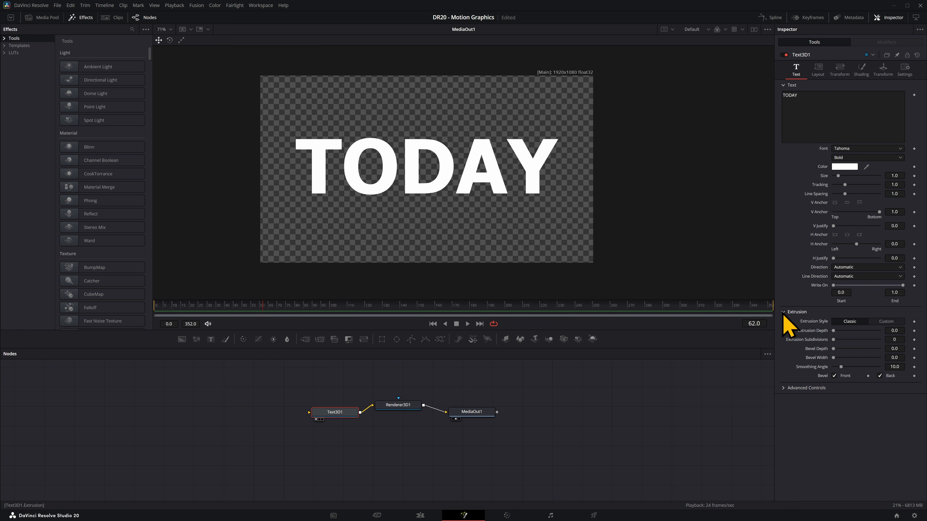
pyautogui.moveTo(834, 332); pyautogui.dragTo(865, 349)
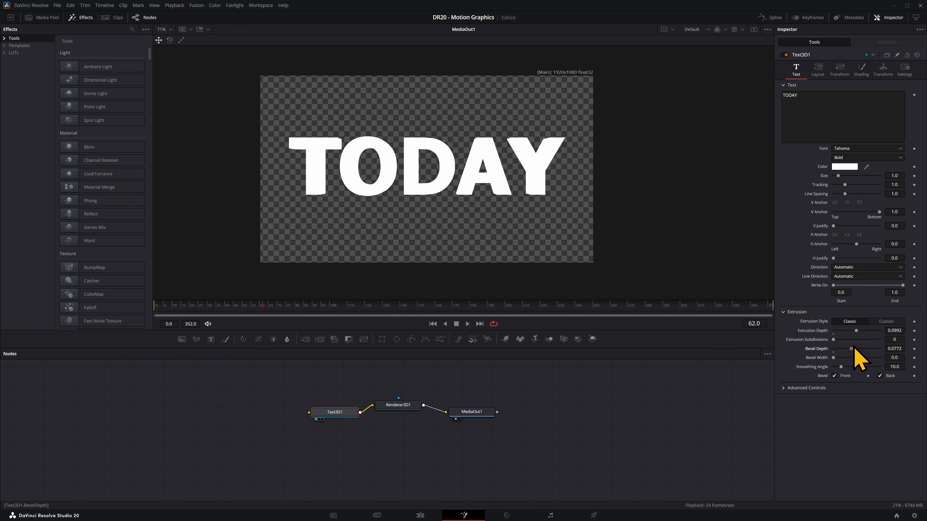
# Colour the bevel a saturated blue and deepen the bevel on the TODAY letters.
pyautogui.click(861, 69)
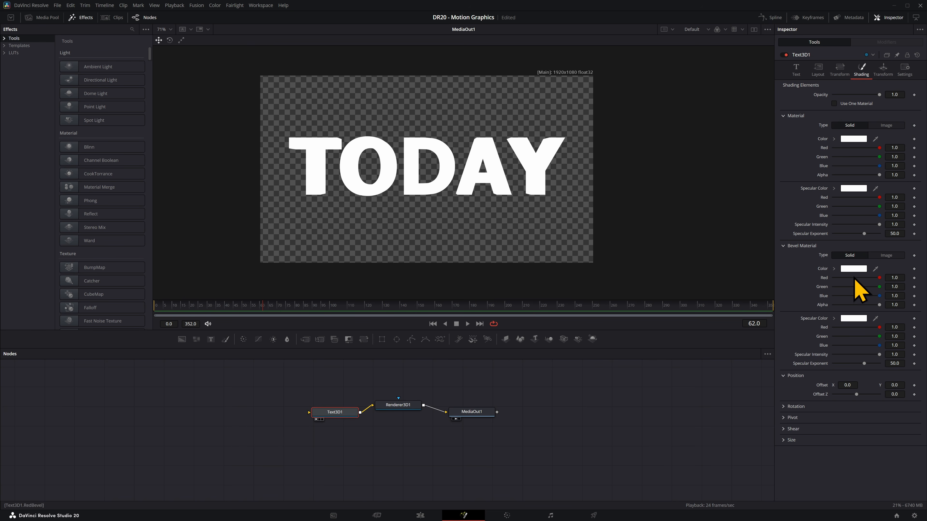
pyautogui.click(834, 269)
pyautogui.click(897, 288)
pyautogui.moveTo(878, 285); pyautogui.dragTo(892, 278)
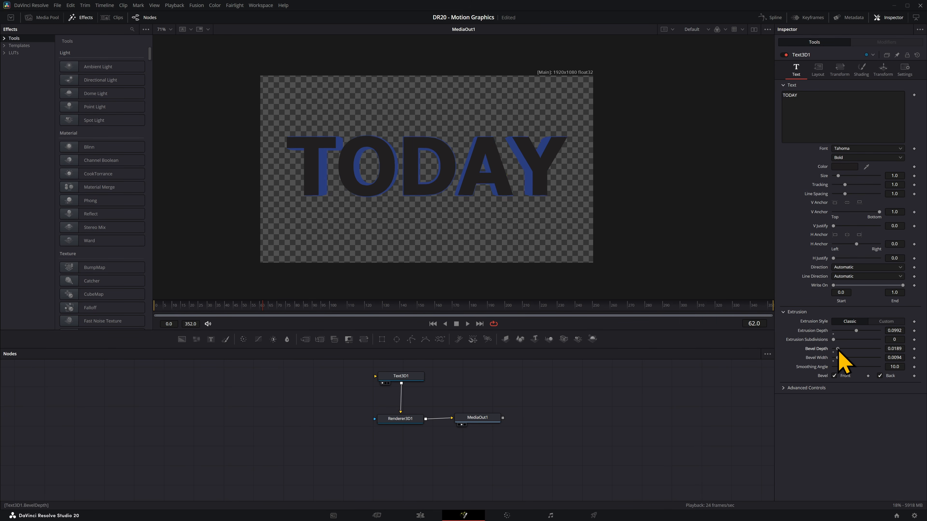
pyautogui.moveTo(837, 350); pyautogui.dragTo(857, 352)
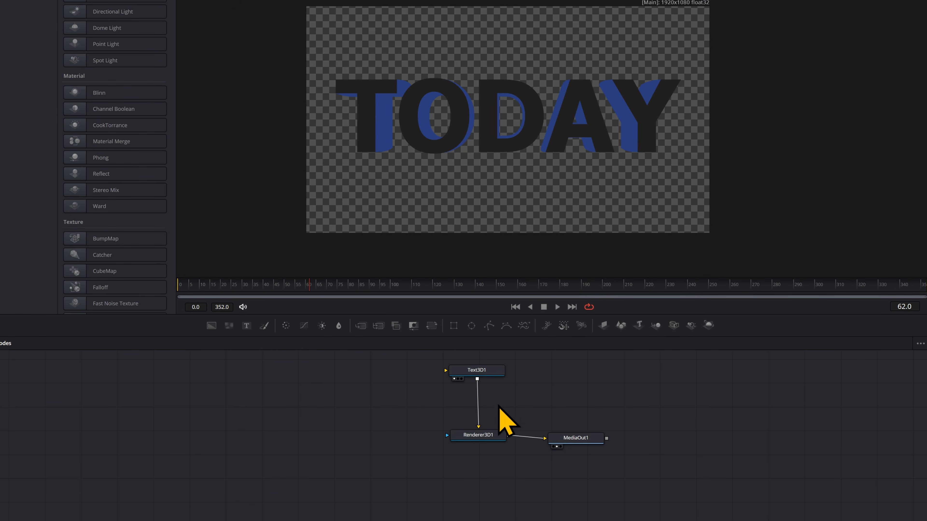
# Disconnect Text3D1, add a Merge 3D node, and route Text3D1 through Merge3D1 into Renderer3D1.
pyautogui.moveTo(487, 431); pyautogui.dragTo(487, 441)
pyautogui.click(478, 421)
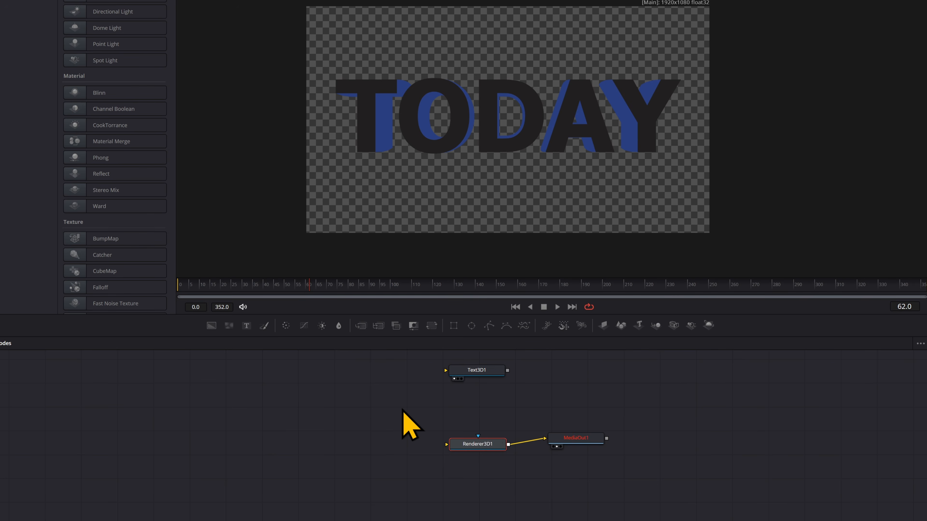
pyautogui.click(404, 411)
pyautogui.hotkey('shift', 'space')
pyautogui.write('merge 3d')
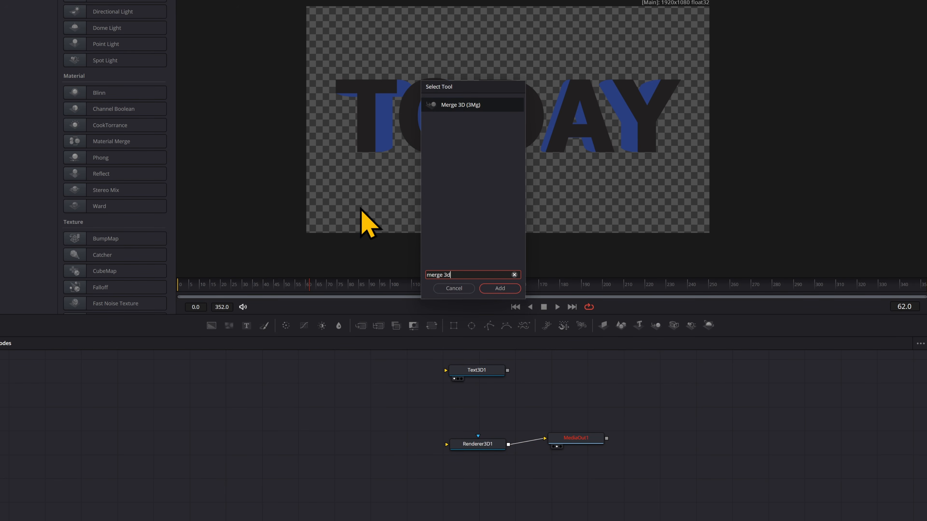
pyautogui.doubleClick(474, 105)
pyautogui.moveTo(508, 371); pyautogui.dragTo(485, 443)
pyautogui.click(353, 426)
# Add a Directional Light feeding Merge3D1 and select Renderer3D1 to check its lighting settings.
pyautogui.hotkey('shift', 'space')
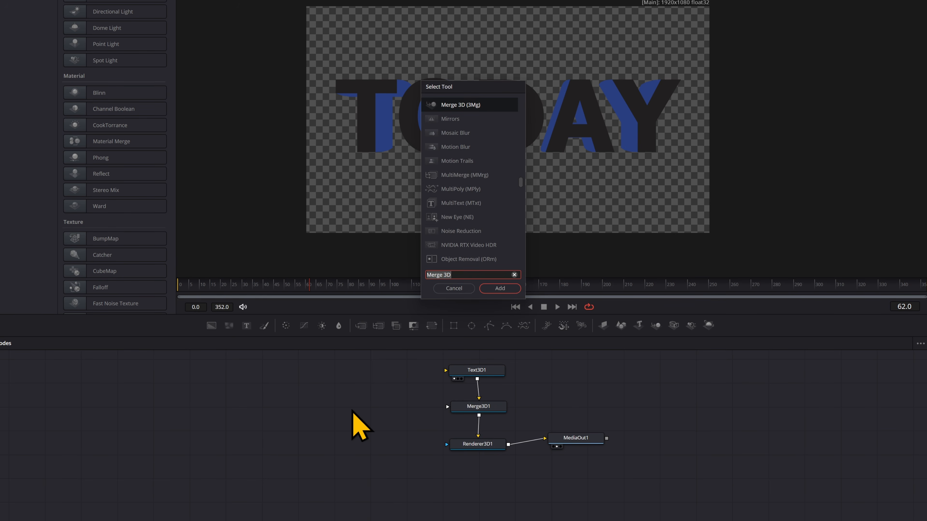
pyautogui.write('Directional Light')
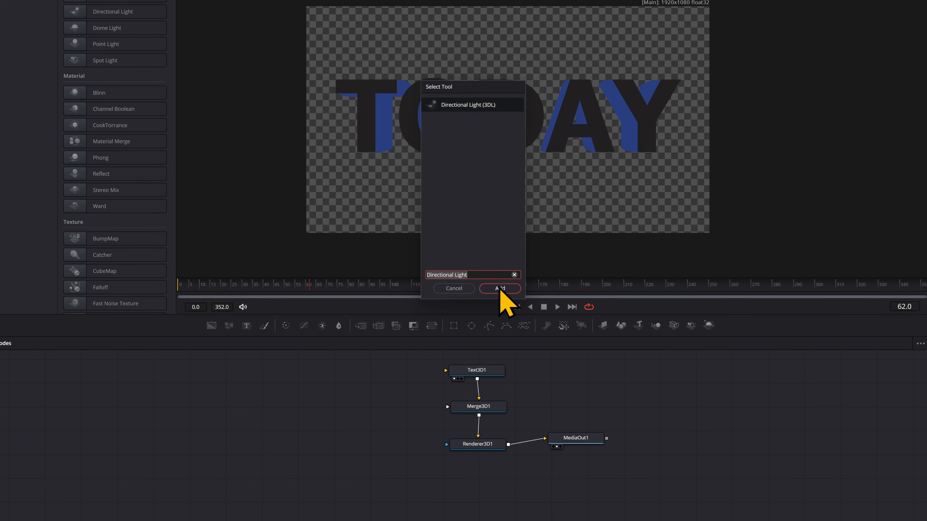
pyautogui.click(500, 288)
pyautogui.moveTo(384, 406); pyautogui.dragTo(464, 416)
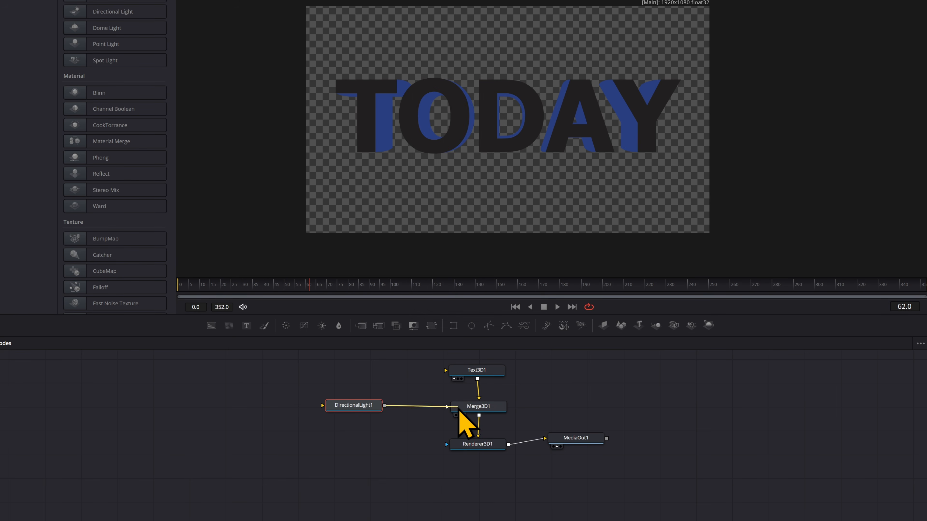
pyautogui.click(476, 444)
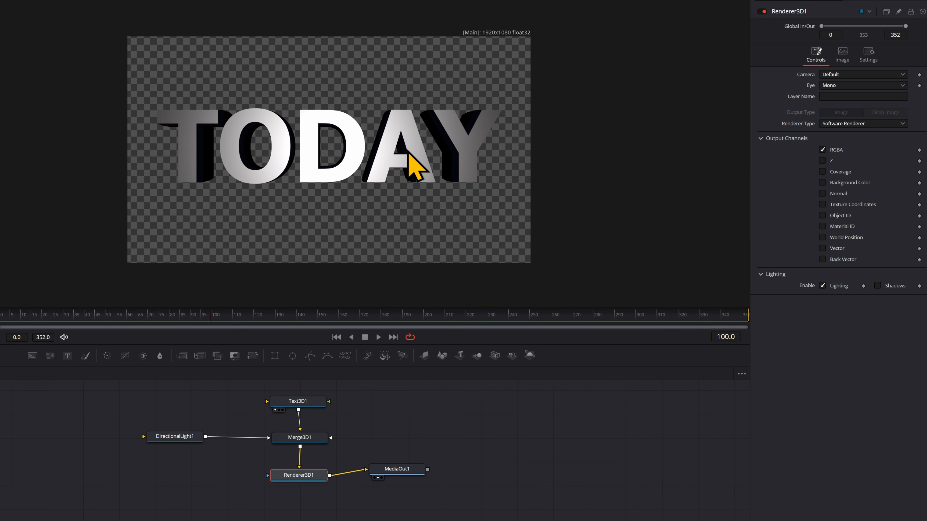
# Give the TODAY face a pale yellow specular colour, trying a Y rotation and undoing it.
pyautogui.click(300, 403)
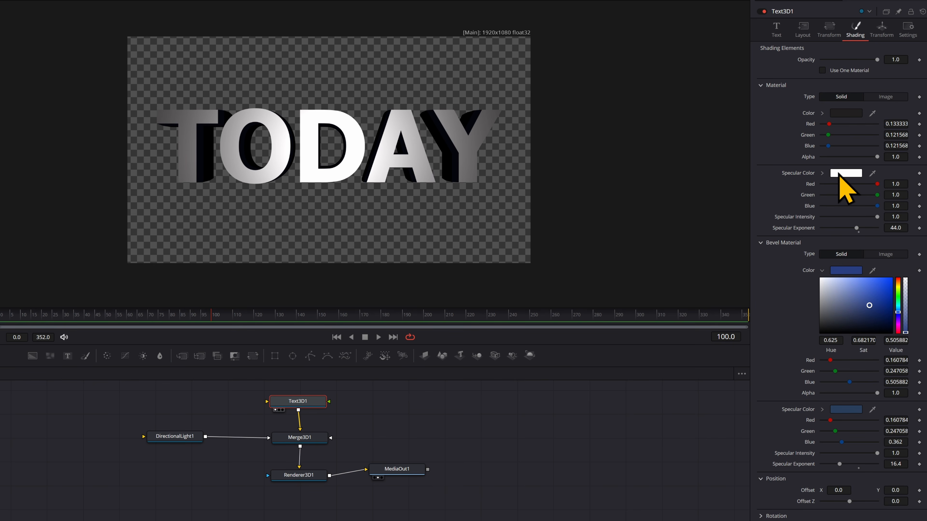
pyautogui.click(845, 173)
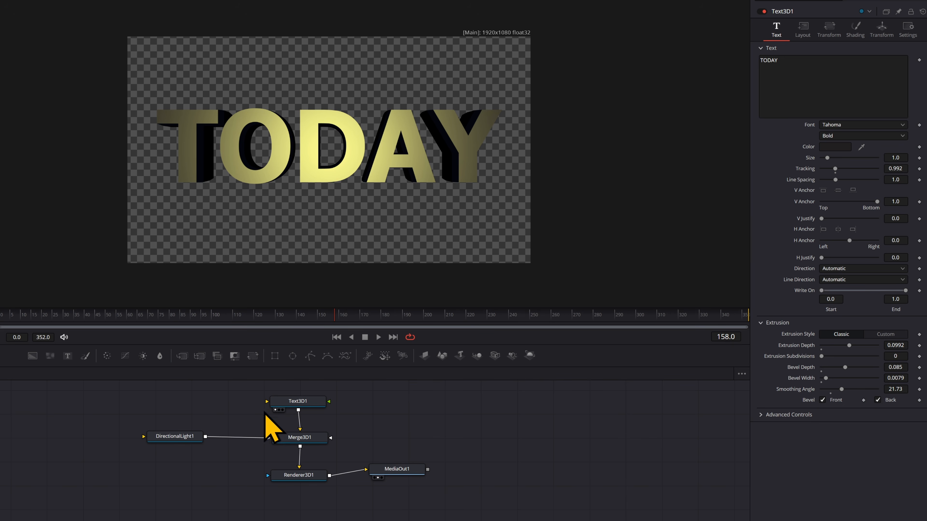
pyautogui.click(298, 402)
pyautogui.click(833, 38)
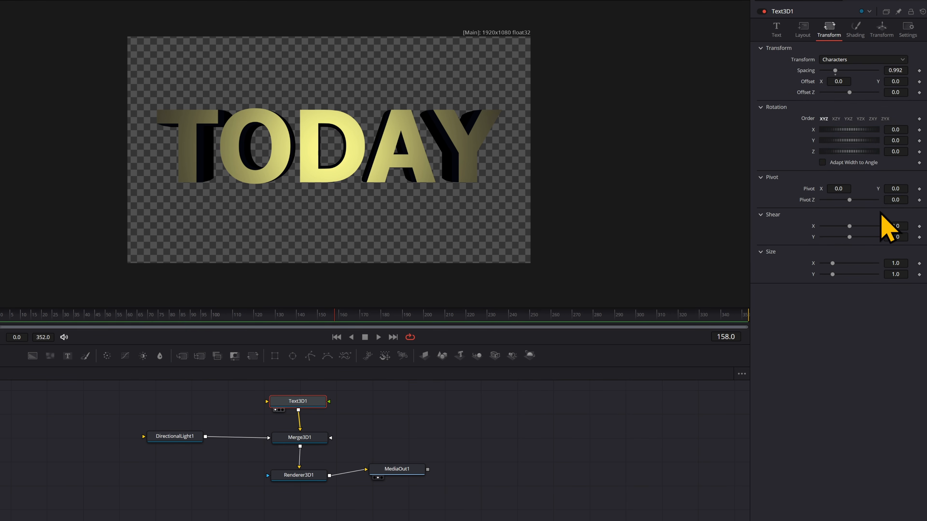
pyautogui.moveTo(896, 140)
pyautogui.mouseDown()
pyautogui.moveTo(881, 141)
pyautogui.moveTo(905, 130)
pyautogui.mouseUp()
pyautogui.hotkey('ctrl', 'z')
pyautogui.hotkey('ctrl', 'z')
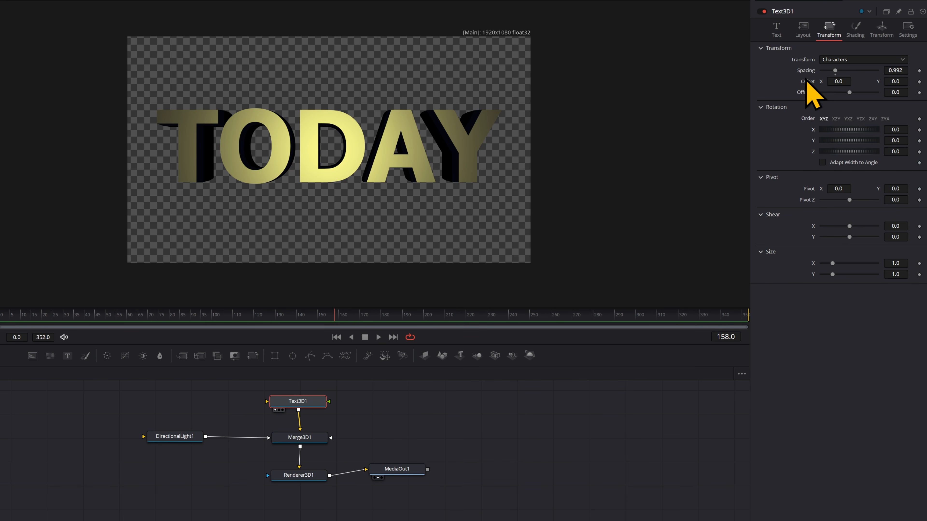
pyautogui.click(774, 33)
# Add a Follower modifier to the TODAY text and keyframe its per-character transform offsets.
pyautogui.rightClick(814, 79)
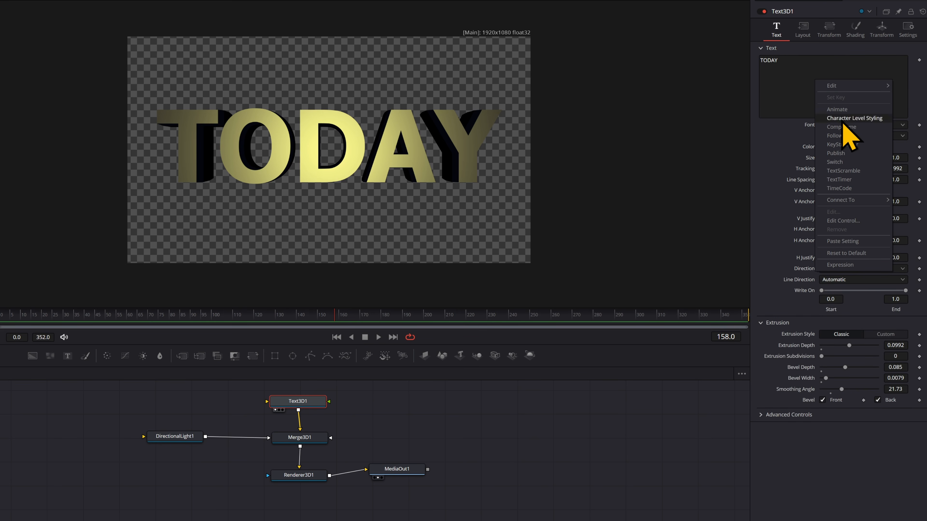
pyautogui.click(863, 139)
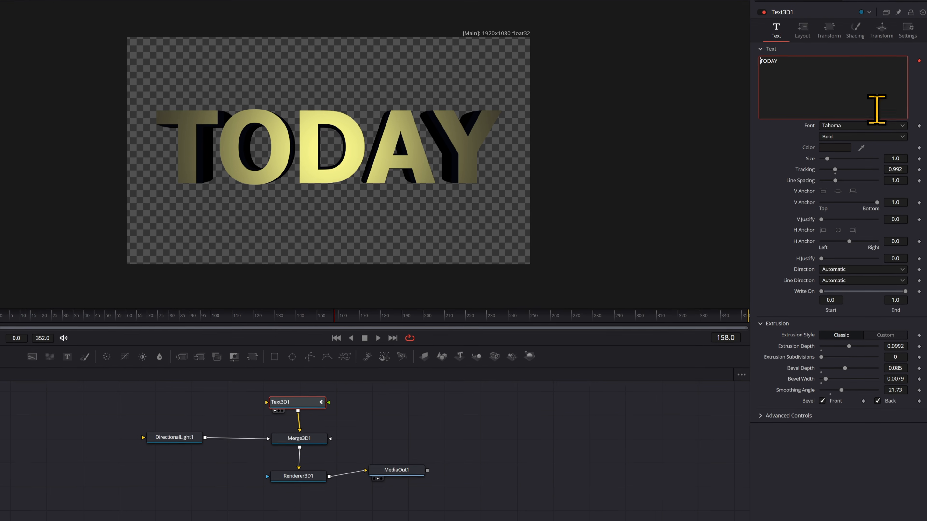
pyautogui.click(883, 25)
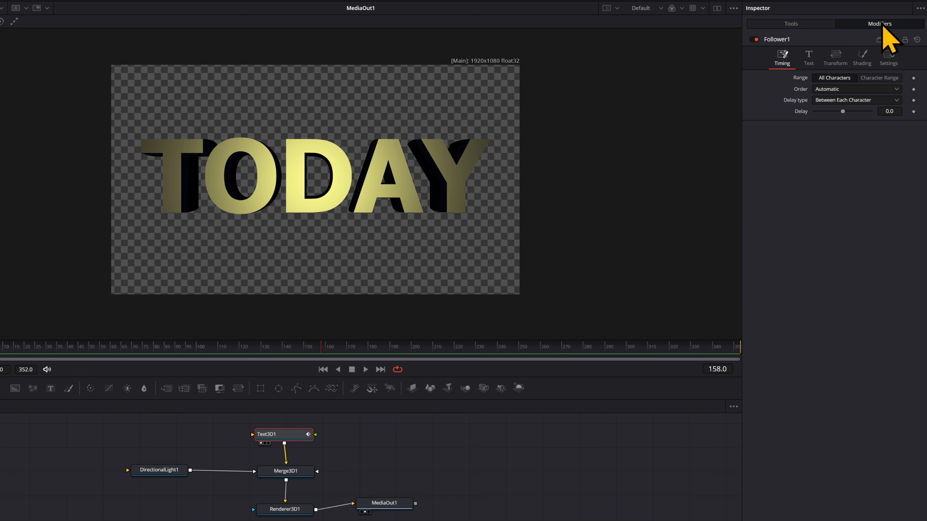
pyautogui.click(835, 56)
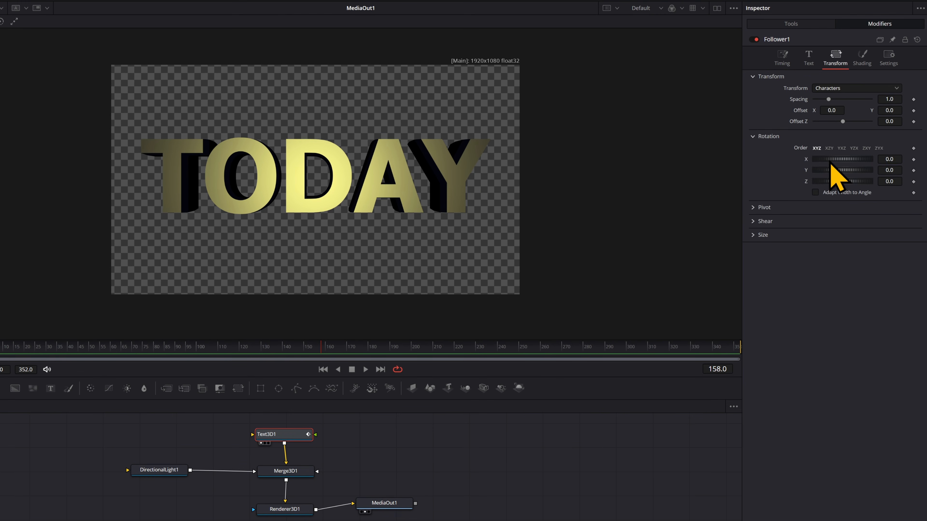
pyautogui.moveTo(830, 165); pyautogui.dragTo(834, 165)
pyautogui.hotkey('ctrl', 'z')
pyautogui.moveTo(322, 350); pyautogui.dragTo(739, 354)
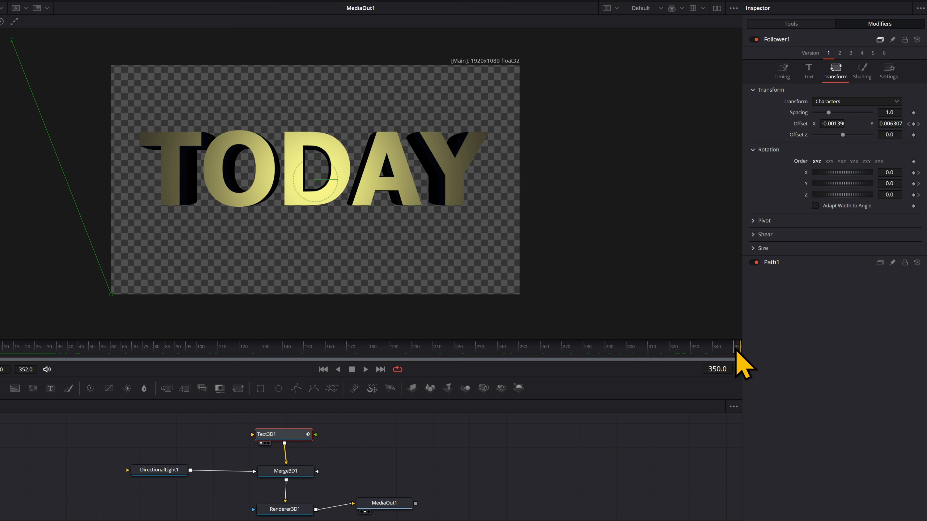
pyautogui.moveTo(739, 350); pyautogui.dragTo(0, 348)
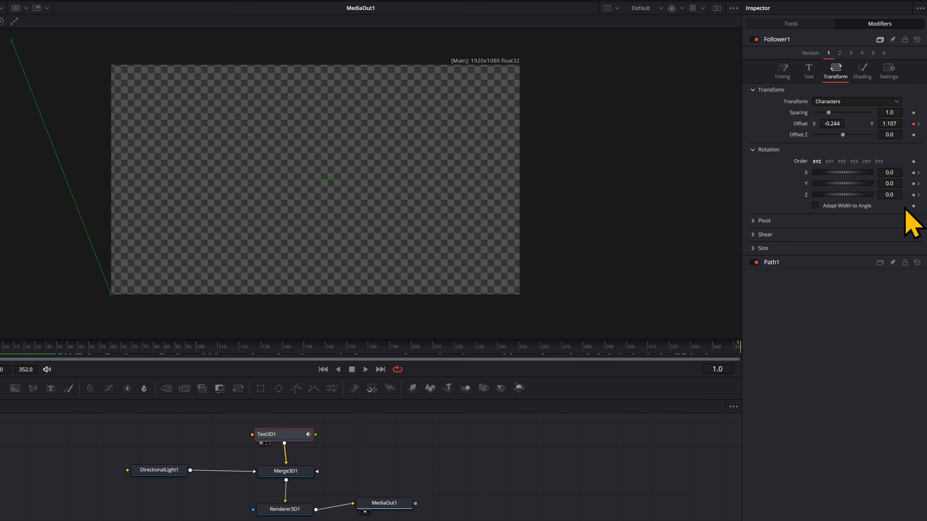
pyautogui.click(0, 349)
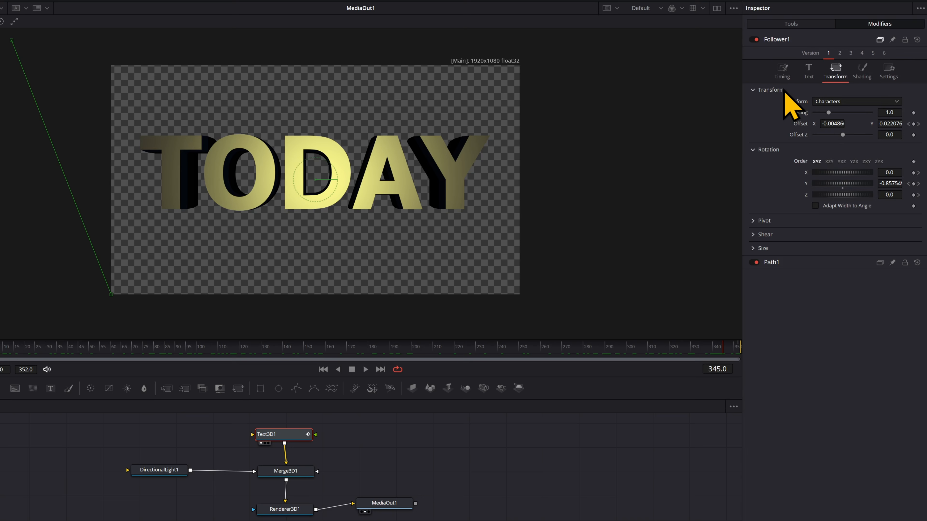
# Set the Follower timing delay to 25 to stagger the letters.
pyautogui.click(778, 72)
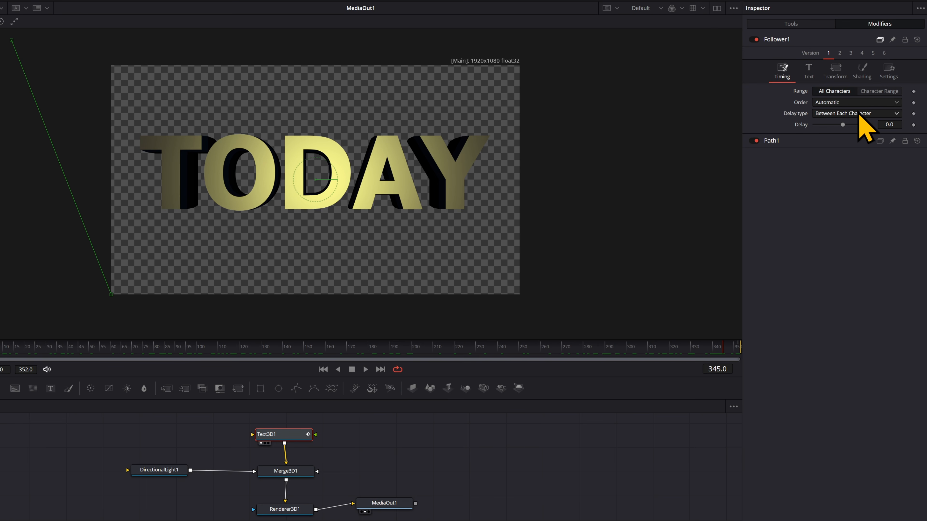
pyautogui.moveTo(844, 126); pyautogui.dragTo(871, 126)
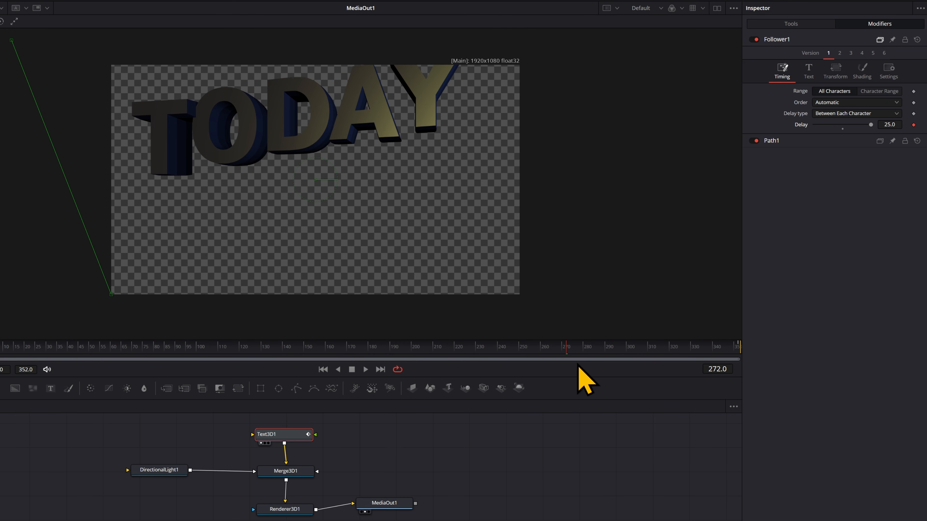
pyautogui.moveTo(604, 353); pyautogui.dragTo(741, 364)
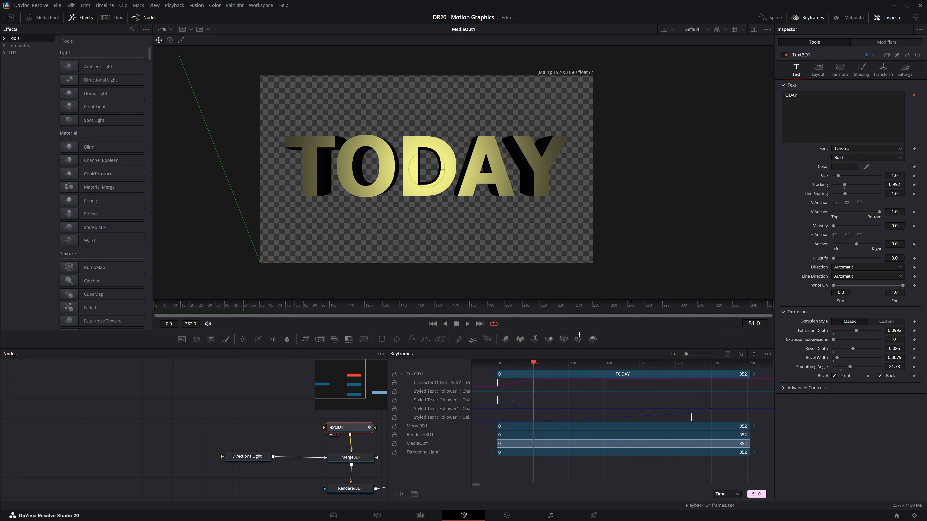
# Ease the TODAY text's animation keyframes into smooth curves in the Spline editor.
pyautogui.click(772, 18)
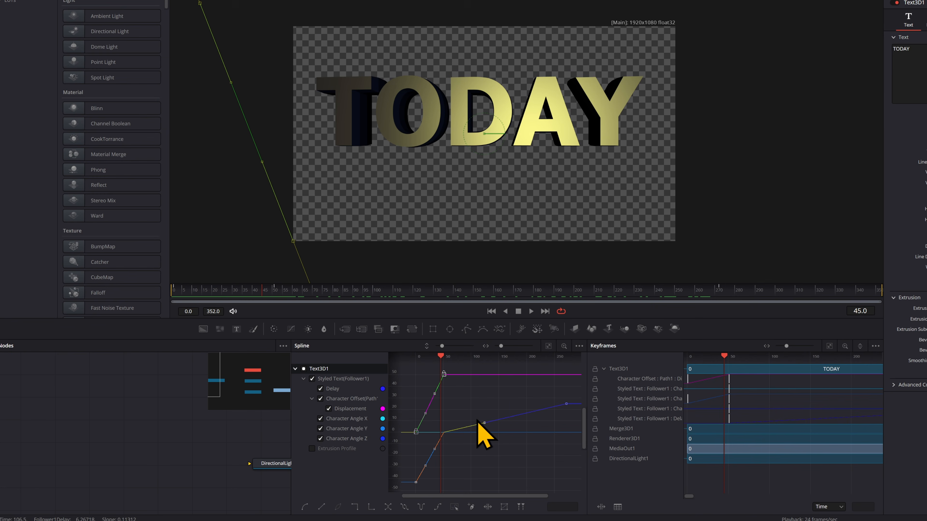
pyautogui.hotkey('shift', 's')
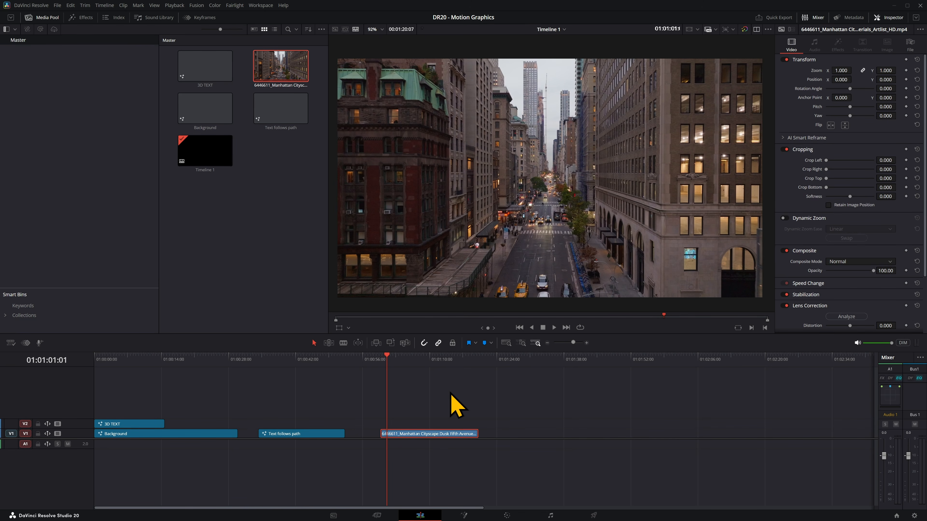
# Insert a Camera Tracker node into the city clip's Fusion chain and return to the first frame.
pyautogui.click(465, 513)
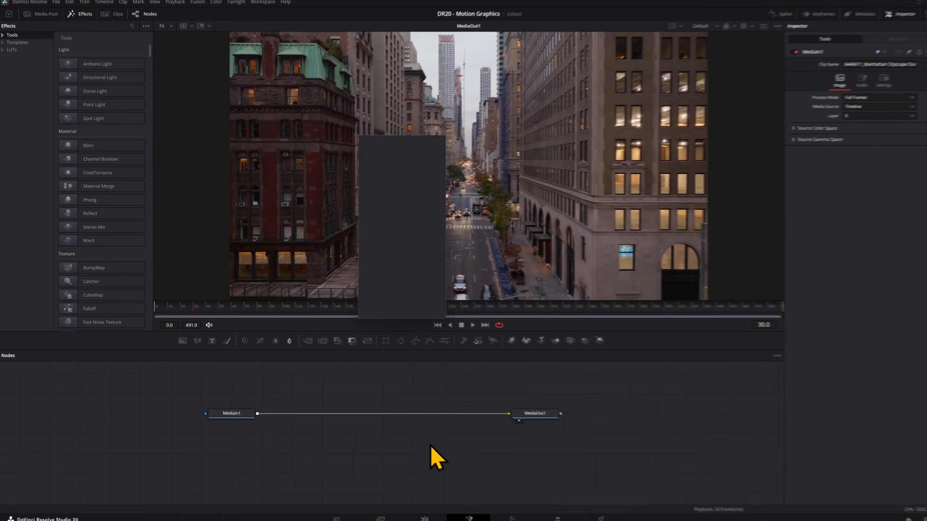
pyautogui.hotkey('shift', 'space')
pyautogui.write('camera')
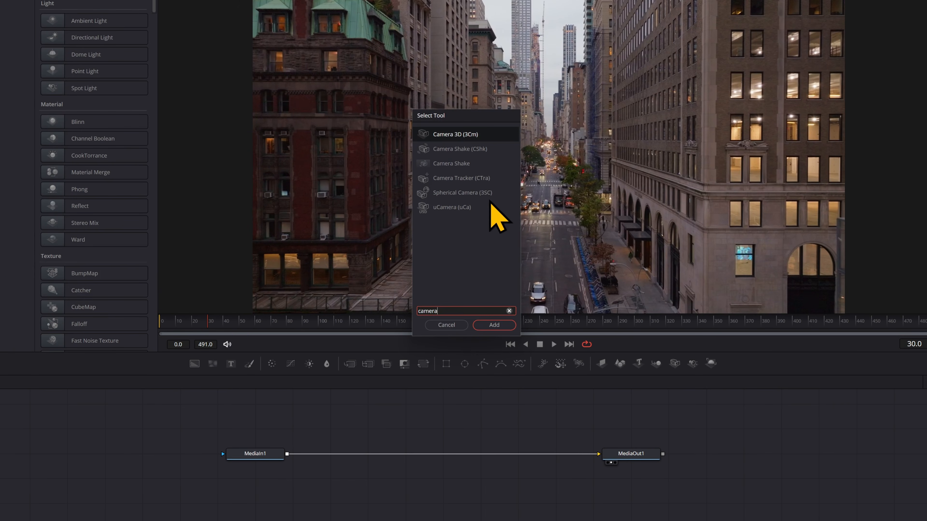
pyautogui.click(464, 178)
pyautogui.click(495, 326)
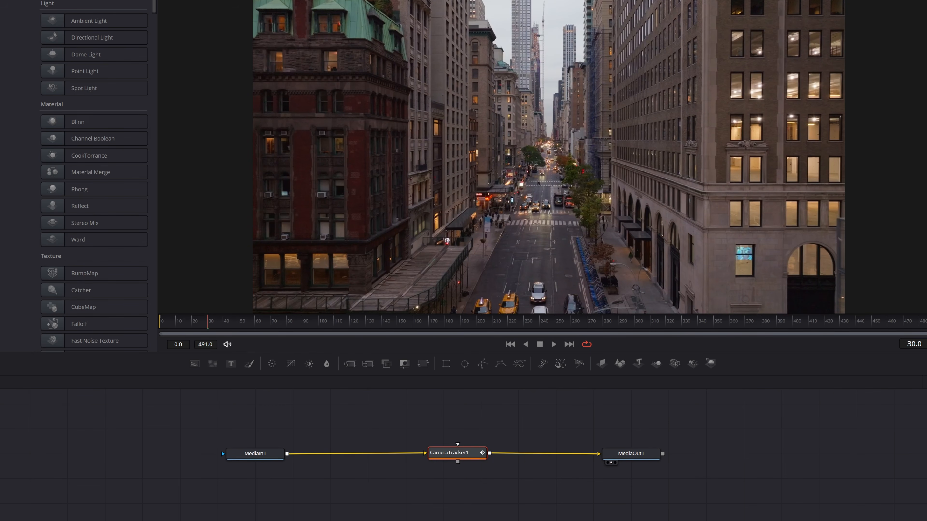
pyautogui.click(160, 322)
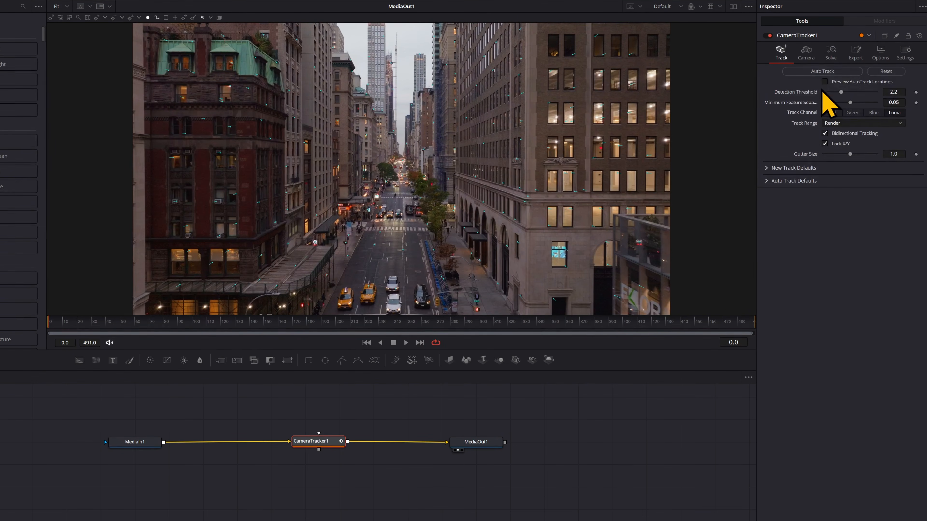
# Solve the camera track and set the 3D Scene Transform to unaligned at a later frame.
pyautogui.click(826, 59)
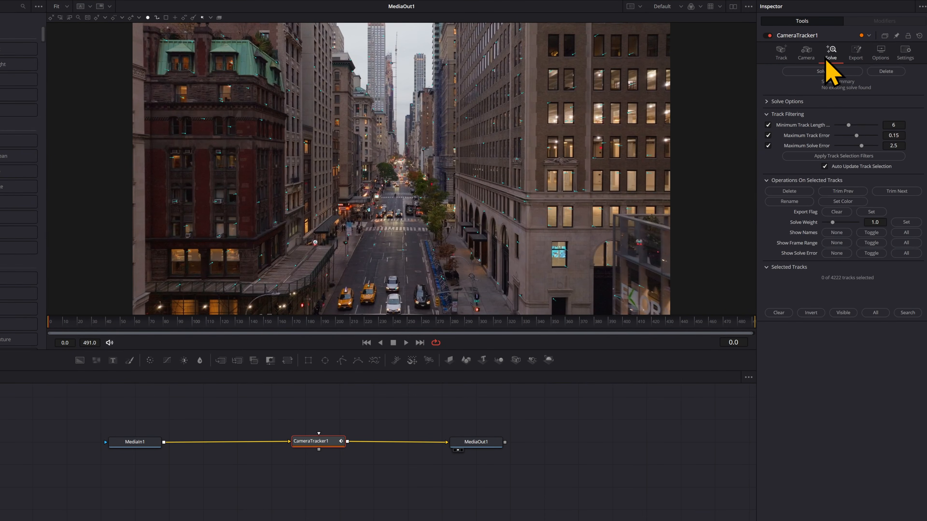
pyautogui.click(831, 73)
pyautogui.click(855, 56)
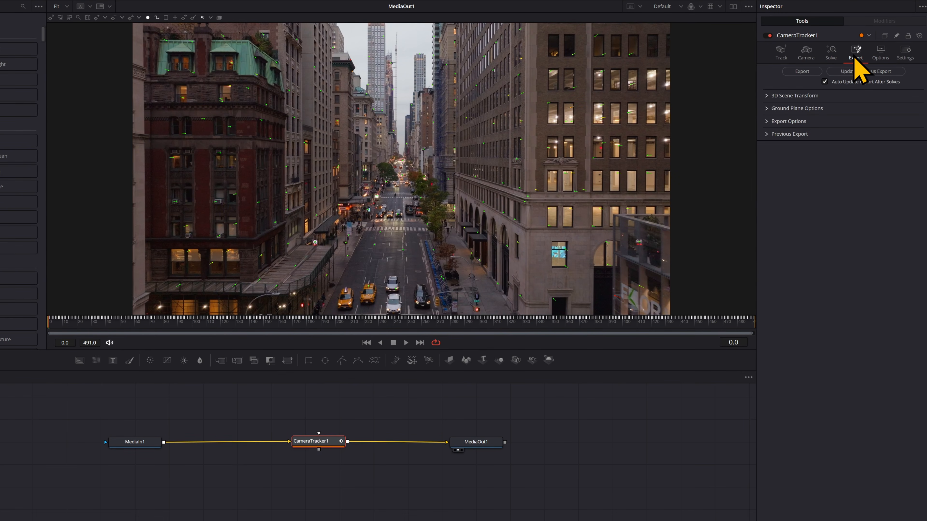
pyautogui.click(768, 96)
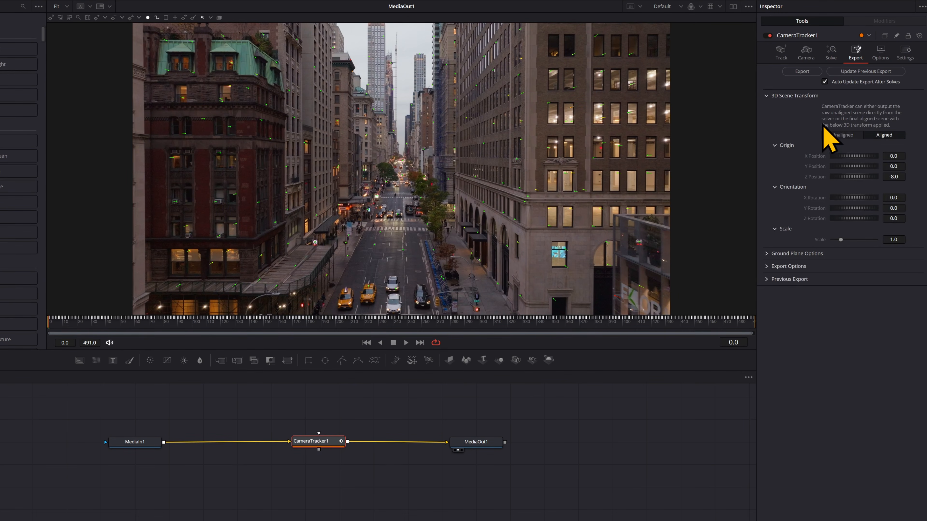
pyautogui.click(844, 139)
pyautogui.click(114, 332)
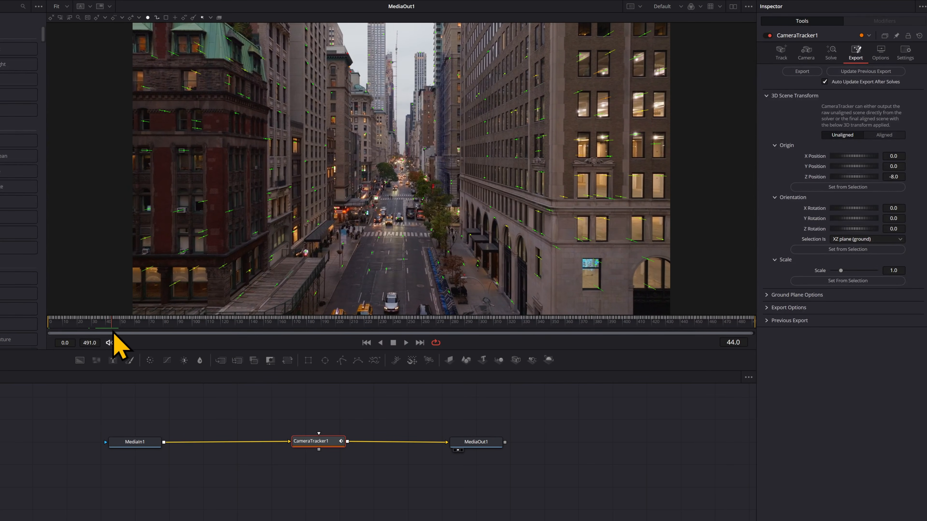
pyautogui.moveTo(114, 333); pyautogui.dragTo(437, 336)
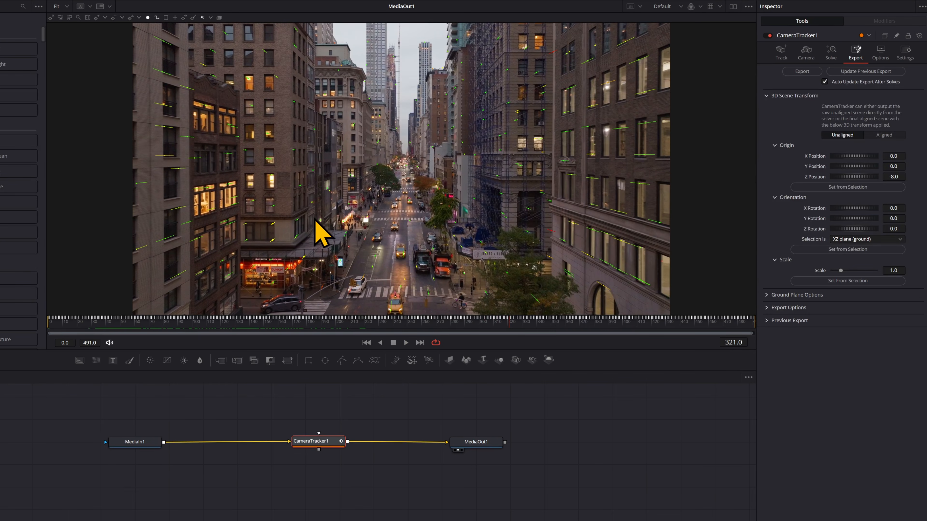
# Set the origin from the corner-building trackers, align, export the 3D scene, and rewire MediaIn1.
pyautogui.moveTo(312, 215); pyautogui.dragTo(244, 296)
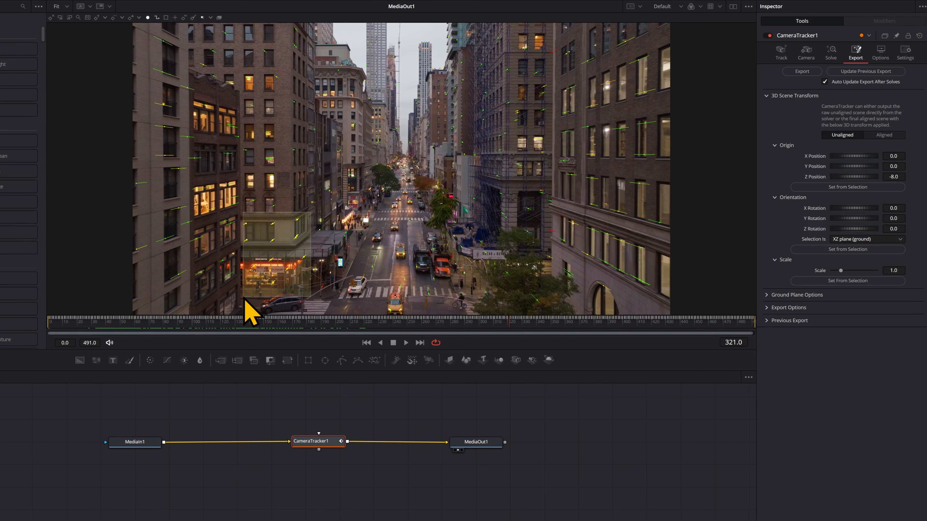
pyautogui.click(864, 187)
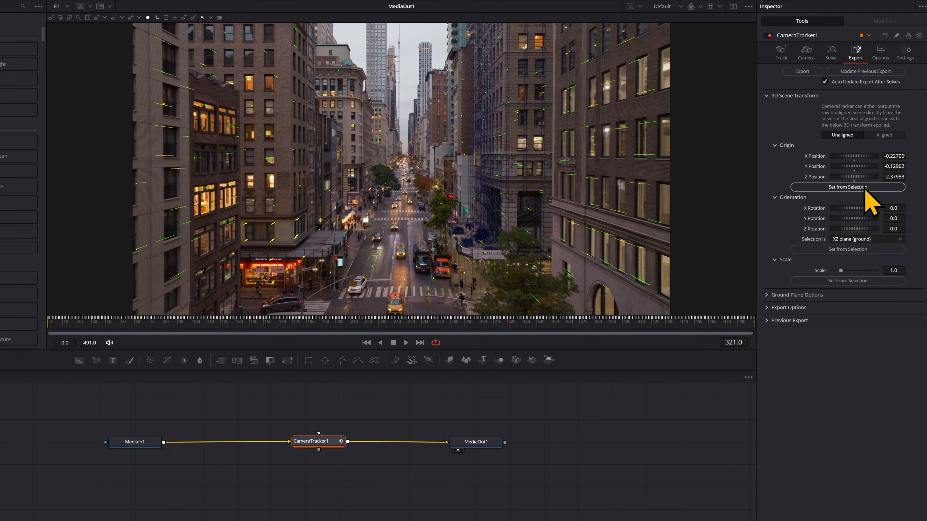
pyautogui.click(884, 136)
pyautogui.click(825, 81)
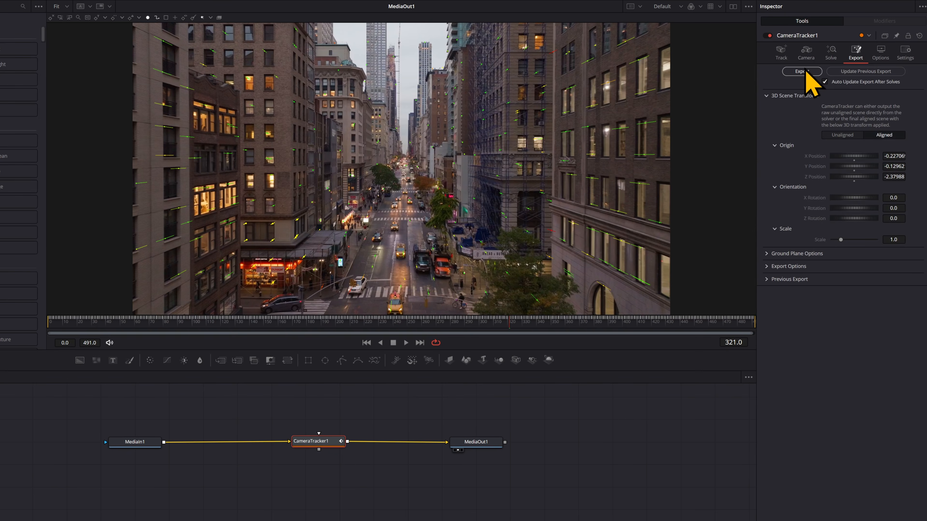
pyautogui.click(802, 71)
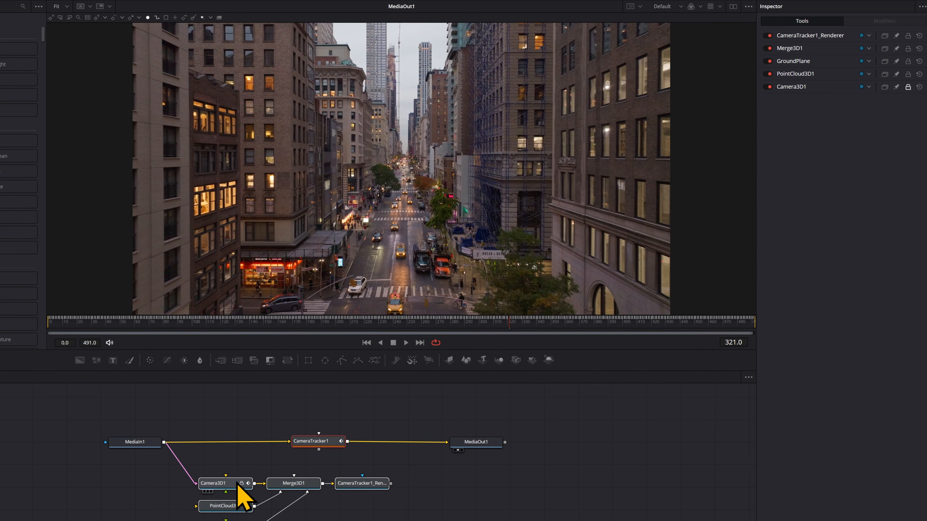
pyautogui.moveTo(237, 484); pyautogui.dragTo(248, 474)
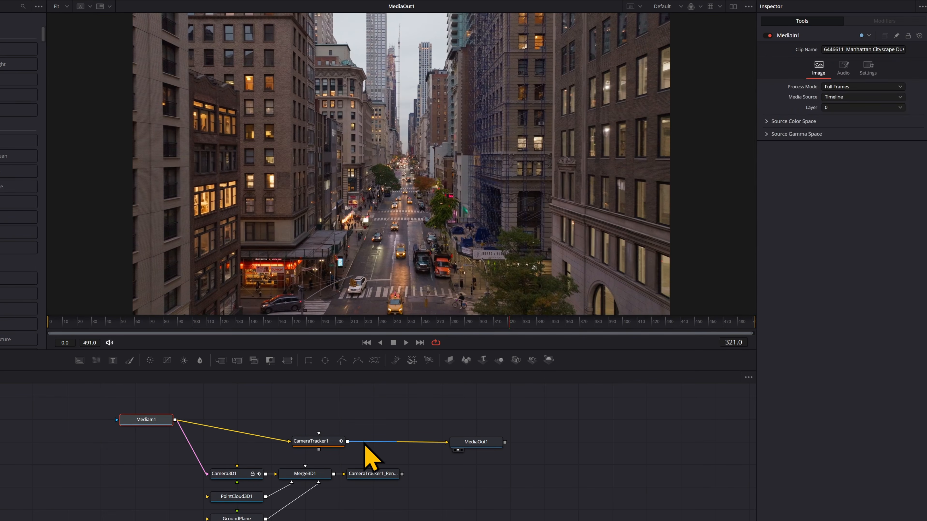
pyautogui.moveTo(286, 441); pyautogui.dragTo(275, 433)
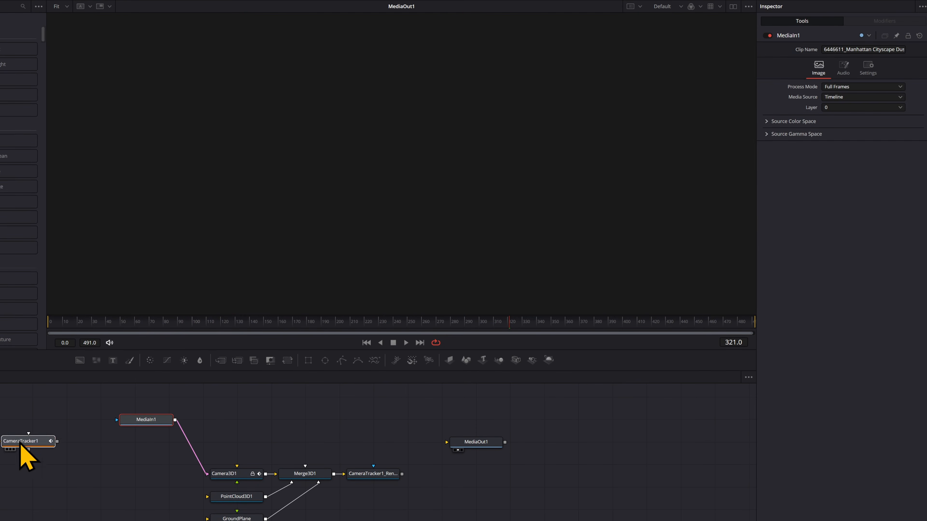
# Route the 3D scene renderer into MediaOut1, test a 3D text in Merge3D1, then delete it.
pyautogui.moveTo(20, 443); pyautogui.dragTo(5, 447)
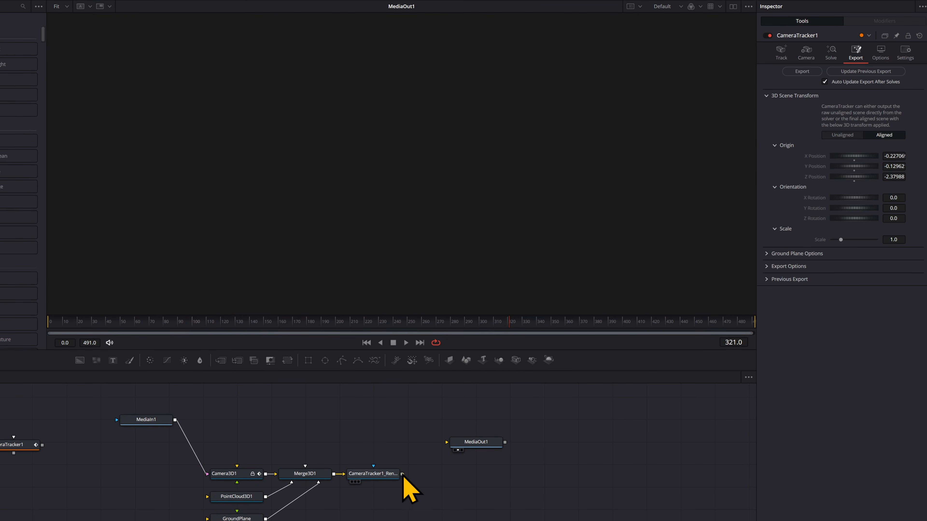
pyautogui.moveTo(403, 473); pyautogui.dragTo(207, 520)
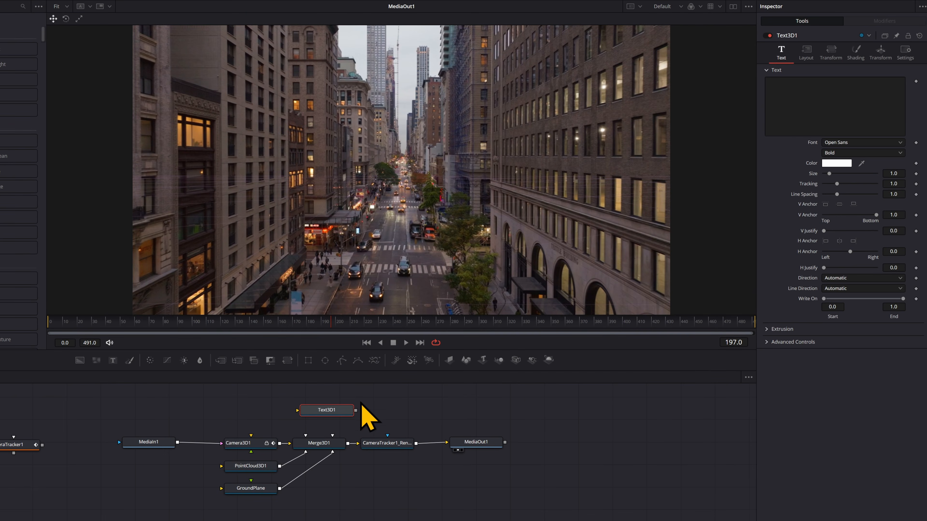
pyautogui.moveTo(356, 411); pyautogui.dragTo(333, 436)
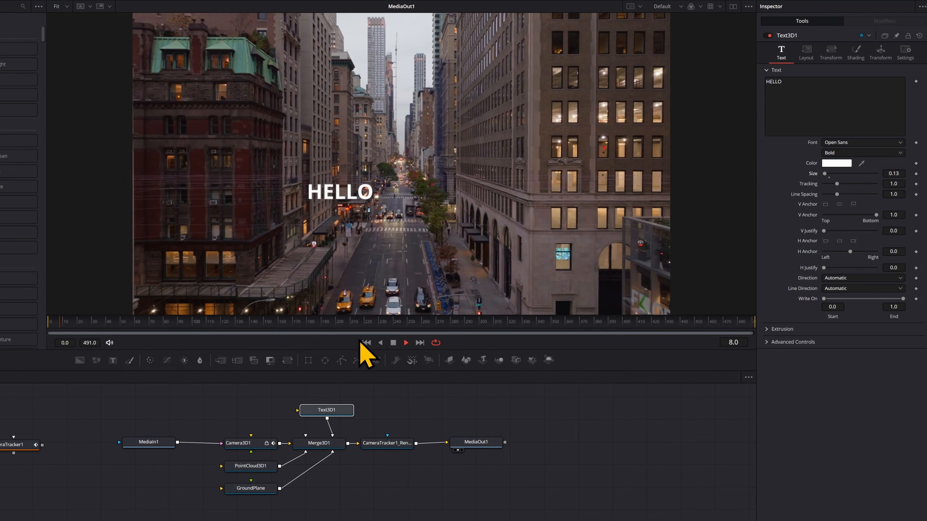
pyautogui.moveTo(111, 323); pyautogui.dragTo(491, 316)
pyautogui.press('Delete')
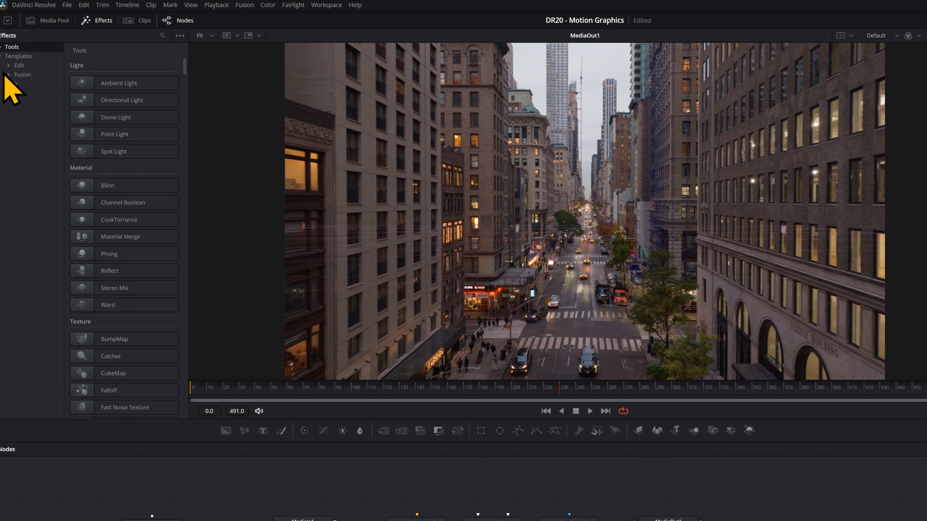
# Bring the Call Out title template into the node graph and position the CallOut node.
pyautogui.click(9, 65)
pyautogui.click(28, 75)
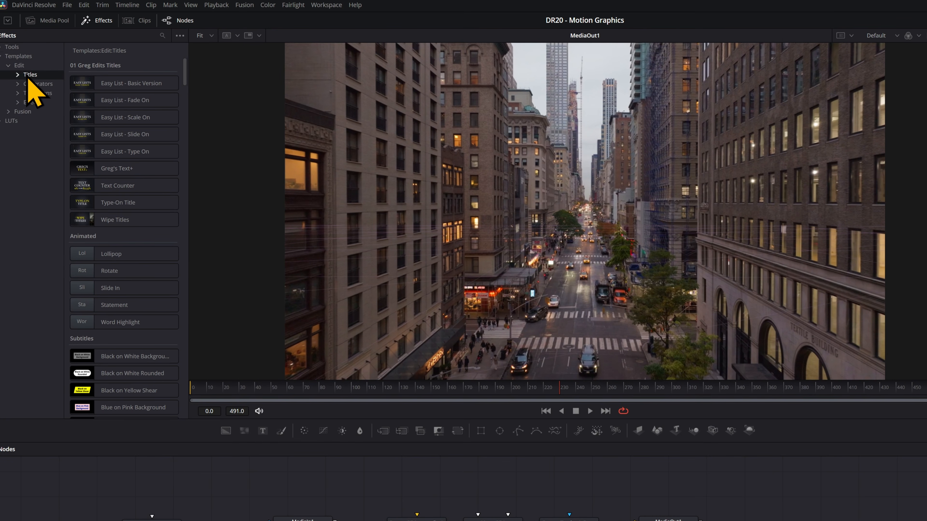
pyautogui.click(163, 36)
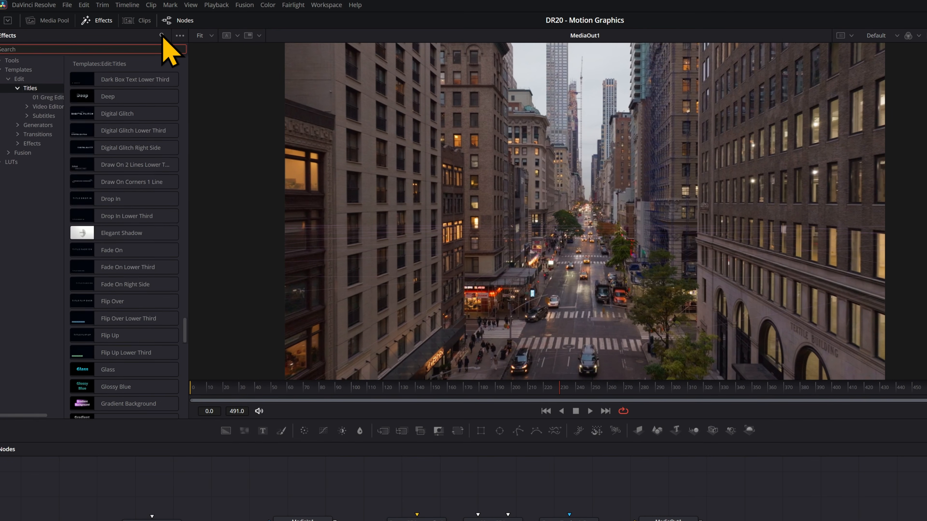
pyautogui.write('call')
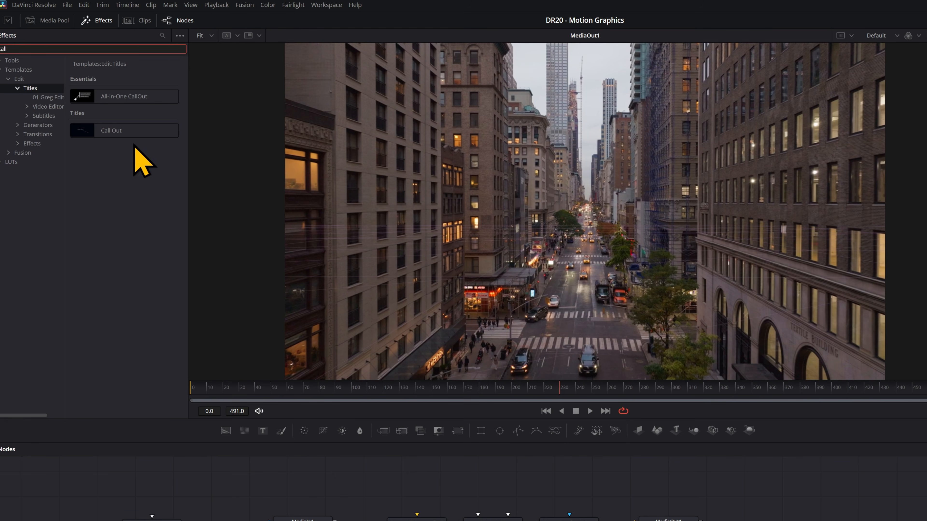
pyautogui.moveTo(131, 133); pyautogui.dragTo(428, 371)
pyautogui.moveTo(479, 485); pyautogui.dragTo(472, 491)
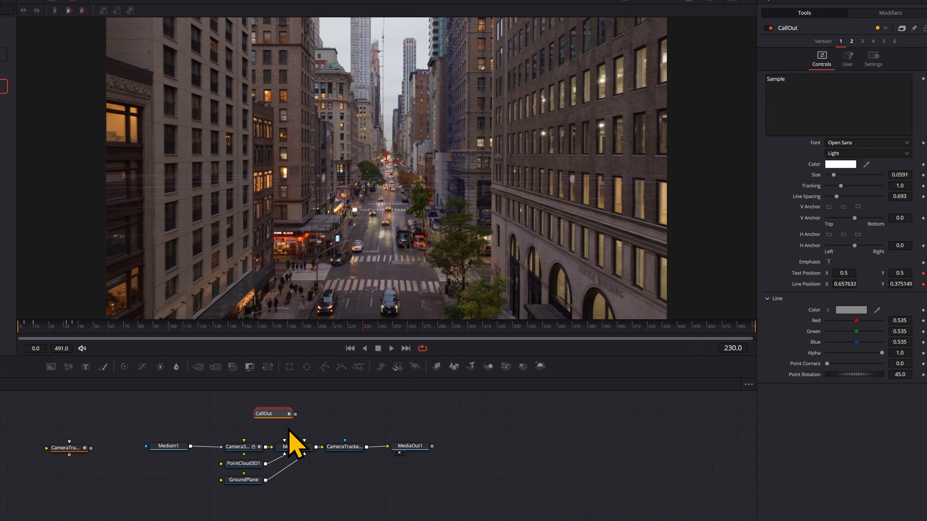
pyautogui.moveTo(275, 416)
pyautogui.mouseDown()
pyautogui.moveTo(322, 435)
pyautogui.moveTo(271, 416)
pyautogui.mouseUp()
pyautogui.click(318, 432)
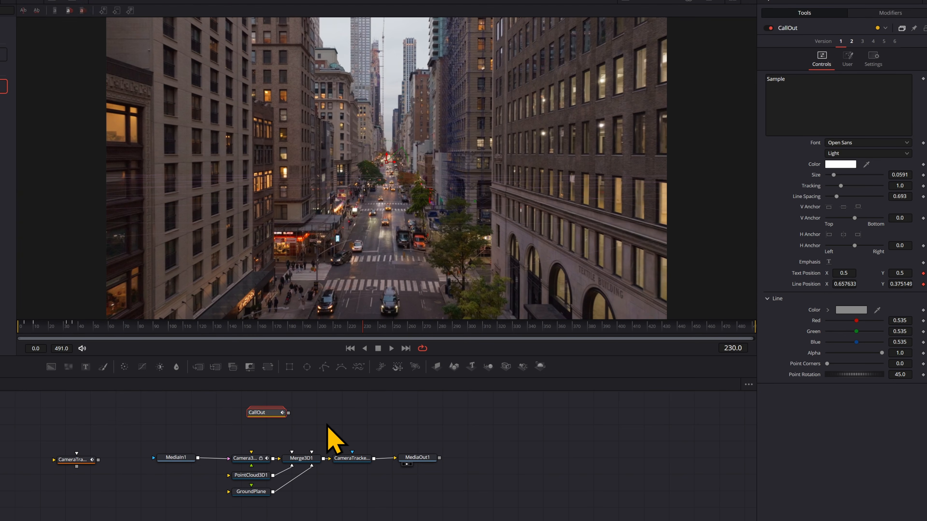
pyautogui.click(326, 423)
# Add an Image Plane 3D into the 3D merge and a Merge node fed by CallOut.
pyautogui.hotkey('shift', 'space')
pyautogui.write('image plane')
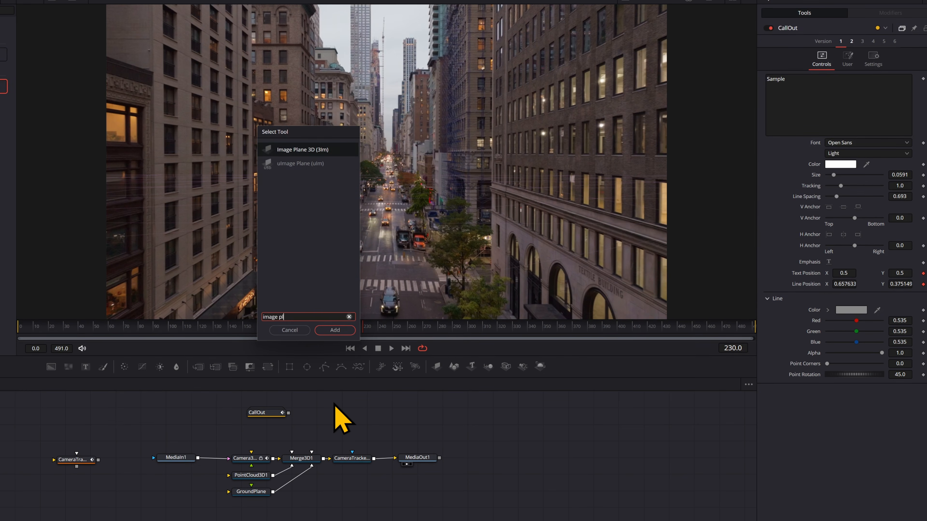
pyautogui.press('Return')
pyautogui.moveTo(316, 449); pyautogui.dragTo(314, 455)
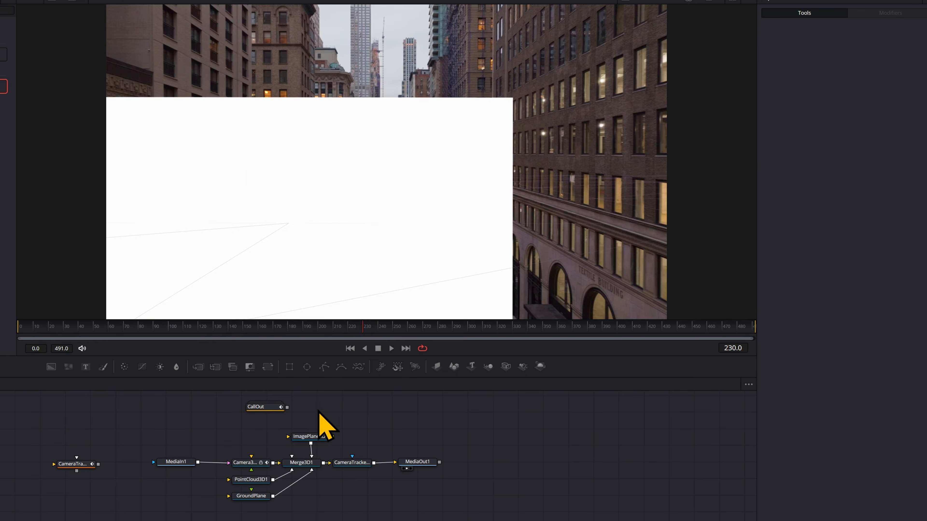
pyautogui.hotkey('shift', 'space')
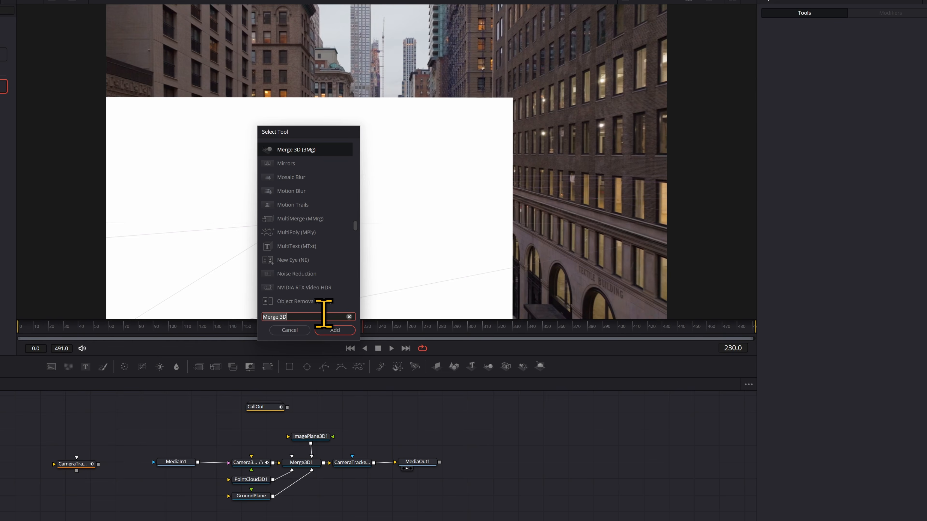
pyautogui.write('merge')
pyautogui.click(332, 328)
pyautogui.moveTo(342, 415); pyautogui.dragTo(317, 435)
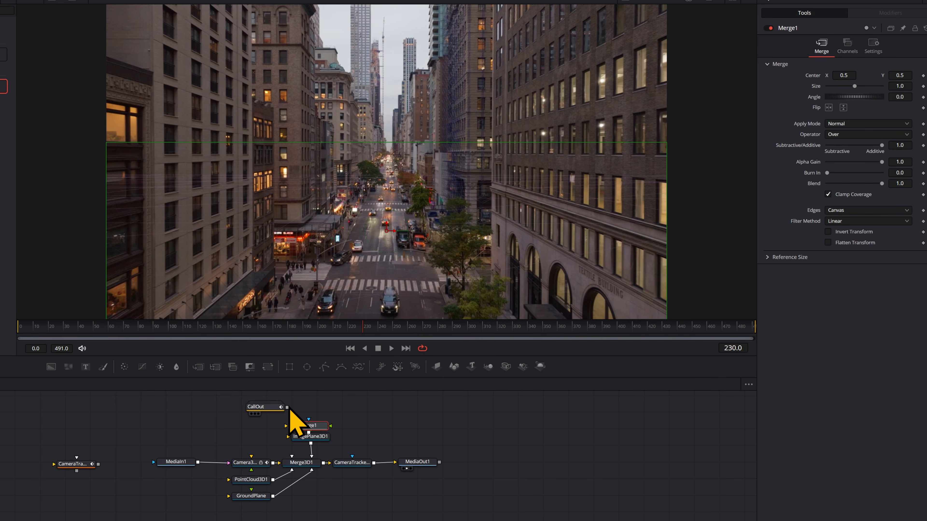
pyautogui.moveTo(288, 408); pyautogui.dragTo(314, 425)
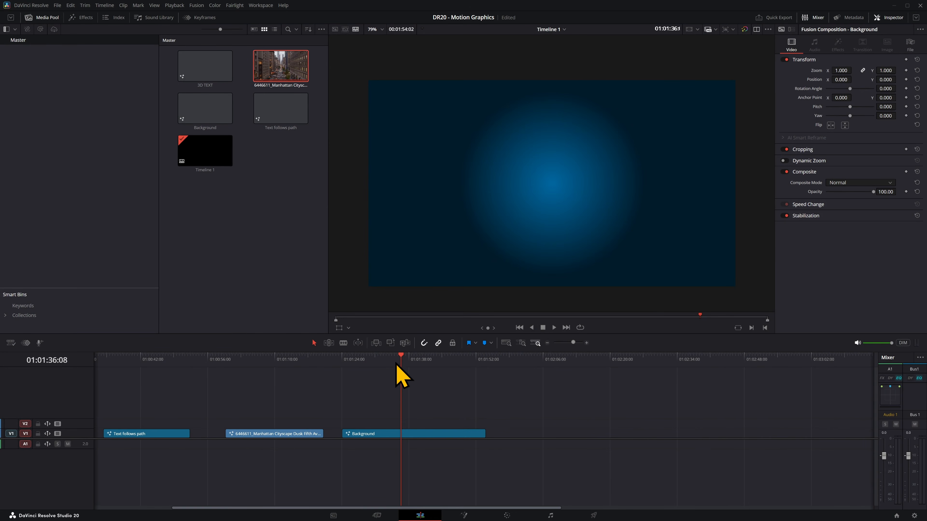
# Open the Background composition and merge a Text1 node over Background1 into MediaOut1.
pyautogui.moveTo(397, 364)
pyautogui.mouseDown()
pyautogui.moveTo(358, 358)
pyautogui.moveTo(402, 362)
pyautogui.mouseUp()
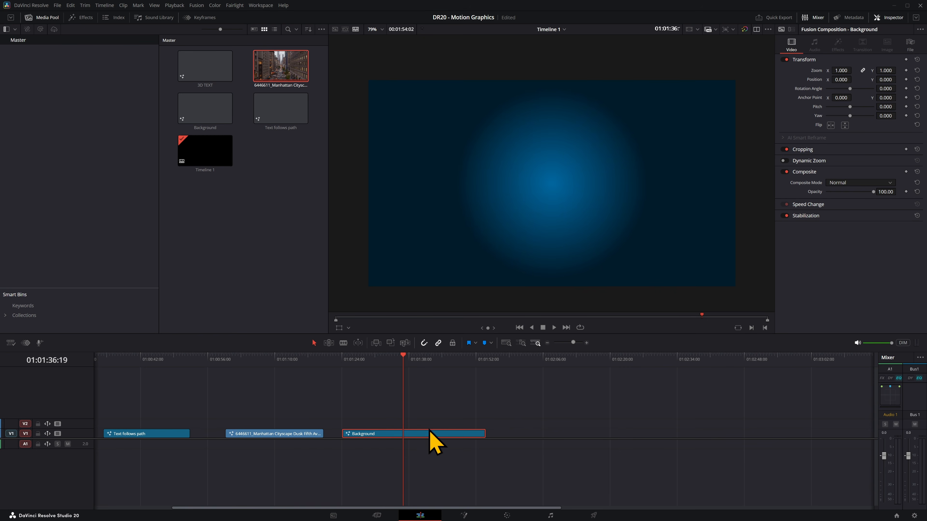
pyautogui.click(464, 516)
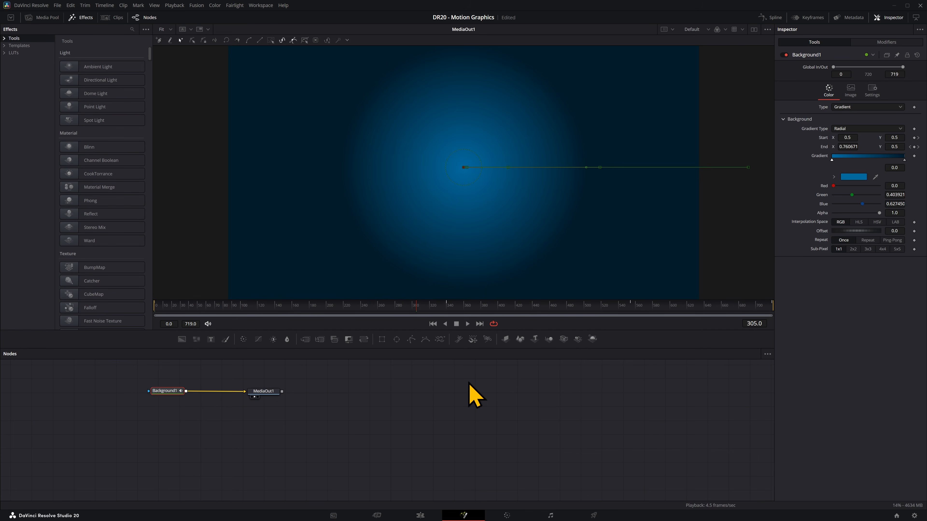
pyautogui.moveTo(211, 342); pyautogui.dragTo(277, 395)
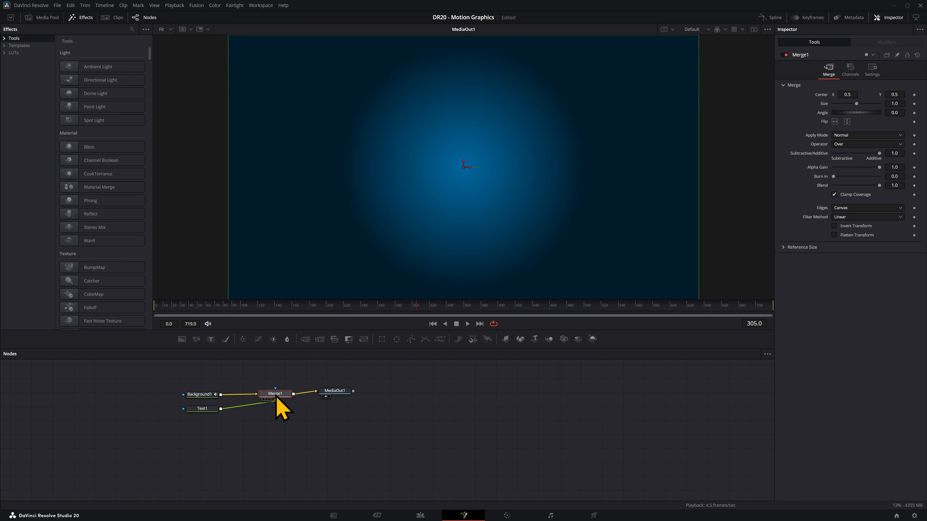
pyautogui.moveTo(208, 408); pyautogui.dragTo(275, 372)
pyautogui.click(275, 372)
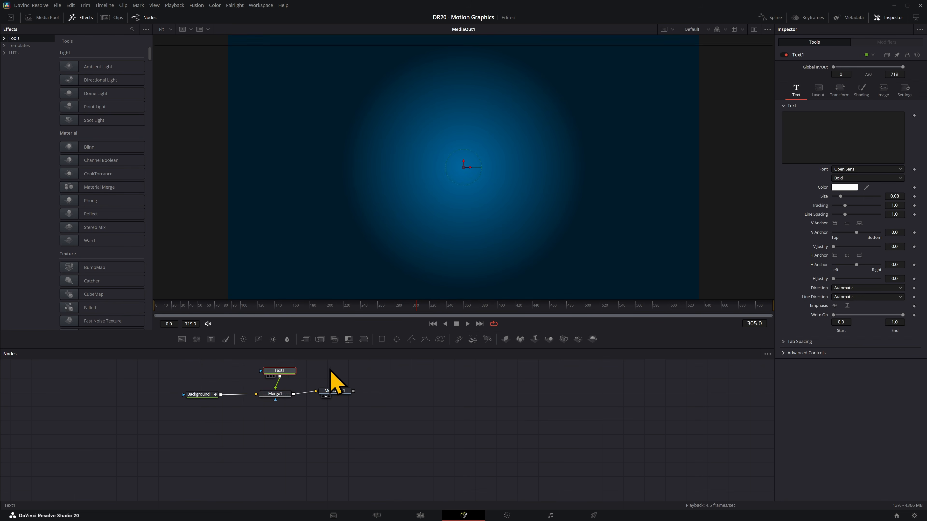
pyautogui.moveTo(348, 368); pyautogui.dragTo(203, 413)
pyautogui.click(445, 396)
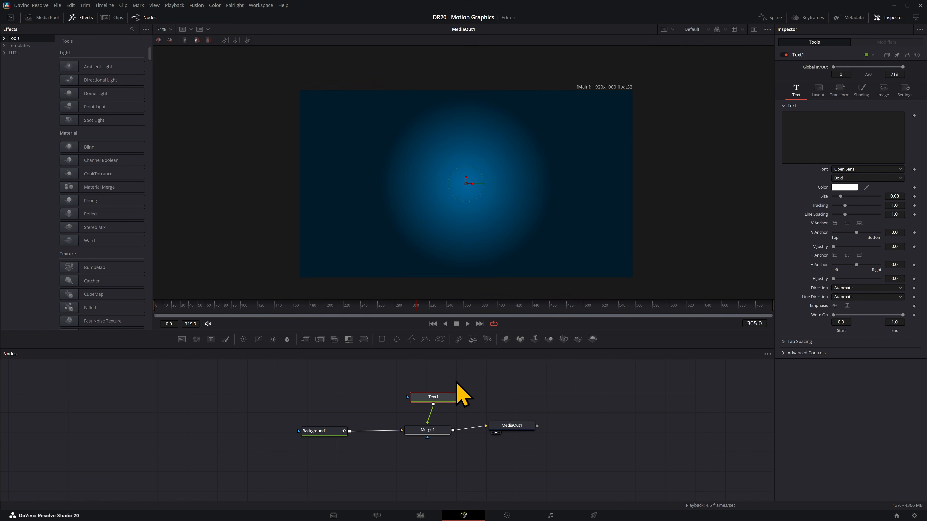
# Type the person's name into Text1 and keyframe Write On end from 0 for a write-on reveal.
pyautogui.click(833, 133)
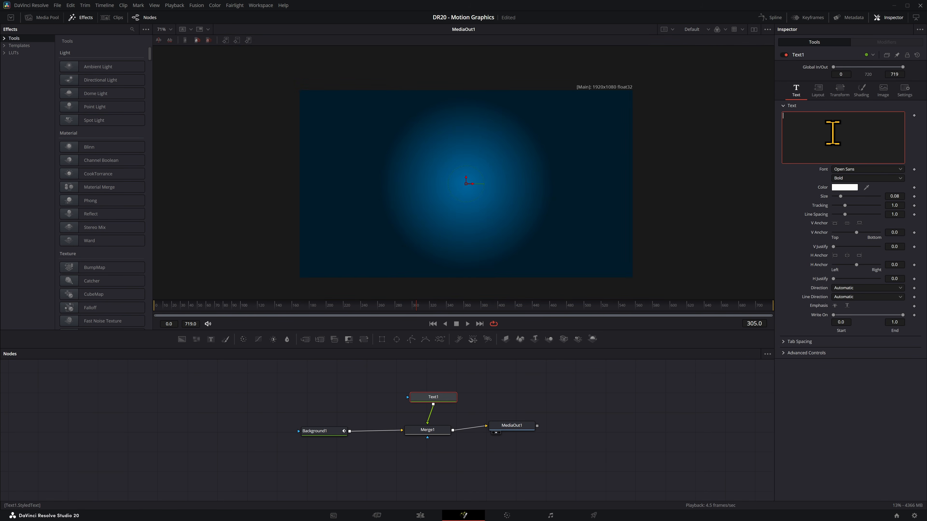
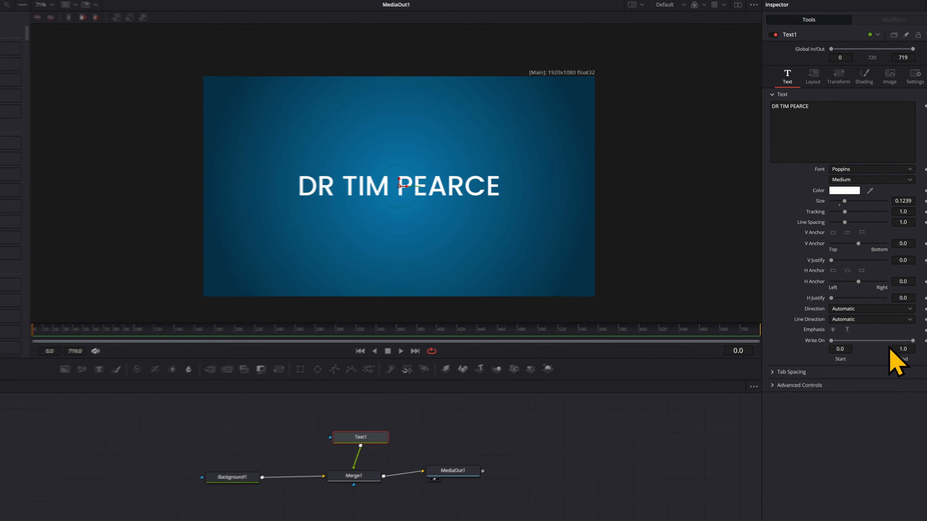
pyautogui.moveTo(11, 337); pyautogui.dragTo(66, 338)
pyautogui.click(926, 345)
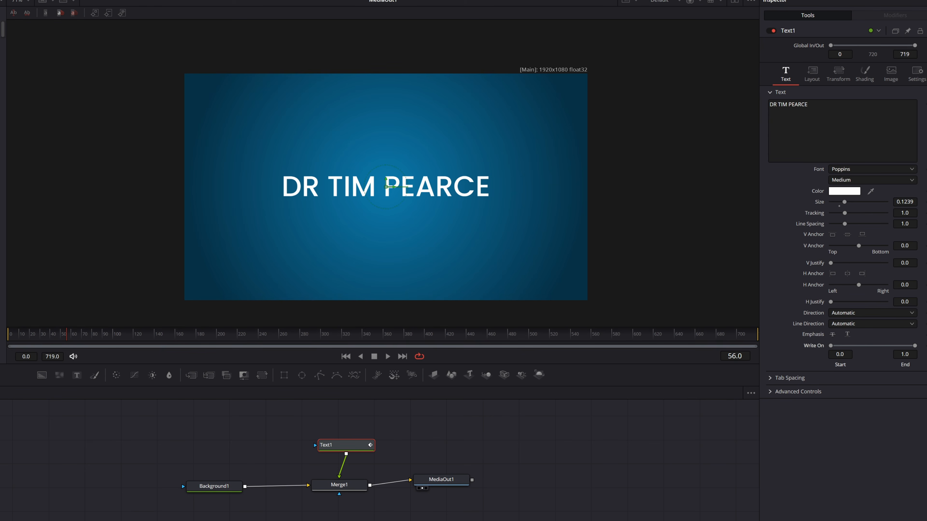
pyautogui.moveTo(915, 345); pyautogui.dragTo(825, 345)
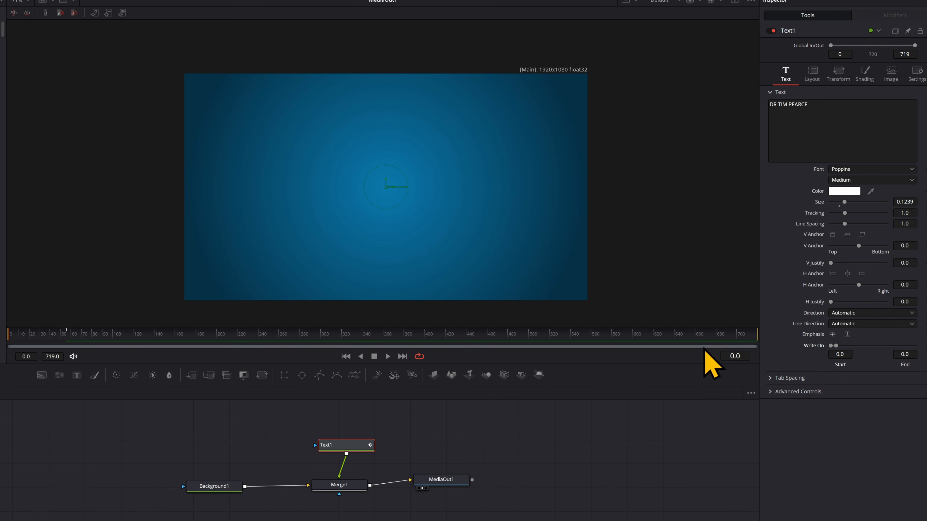
pyautogui.press('space')
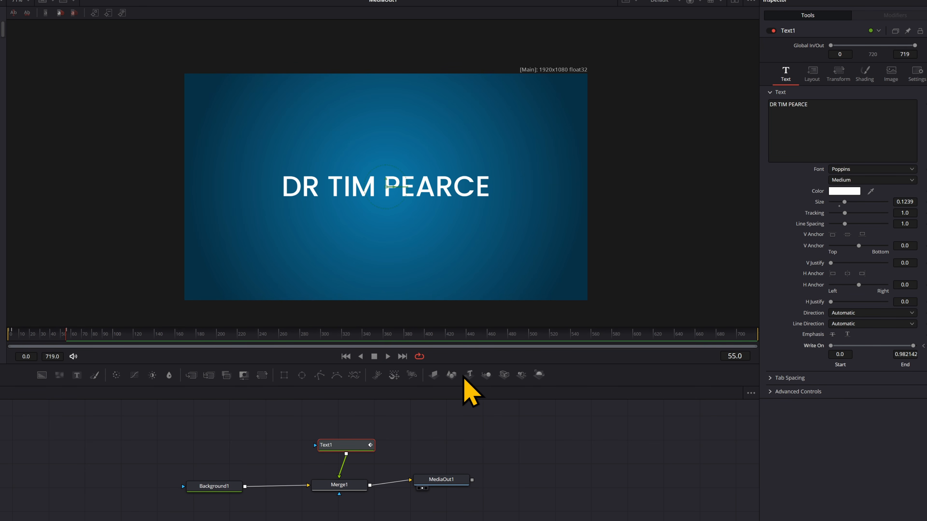
pyautogui.click(538, 442)
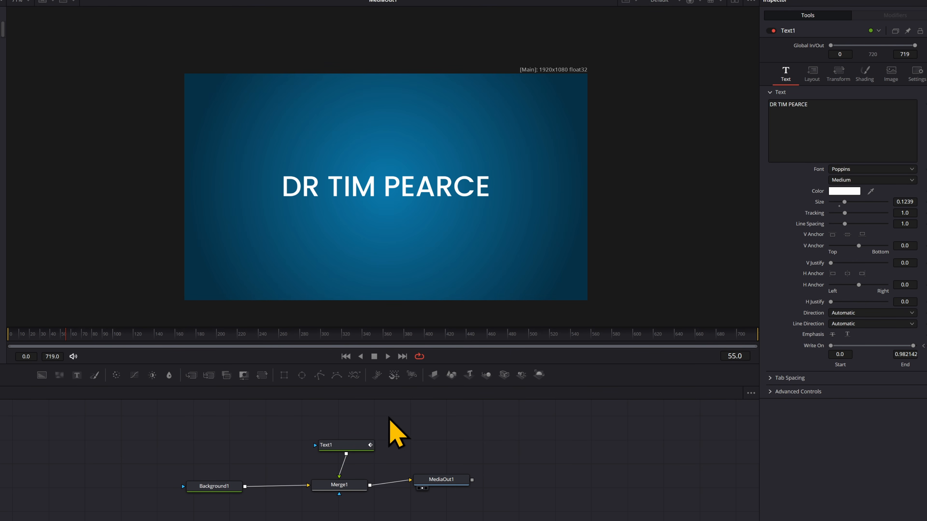
# Add a Polygon node and a Merge2 node wired between Merge1 and MediaOut1.
pyautogui.click(324, 381)
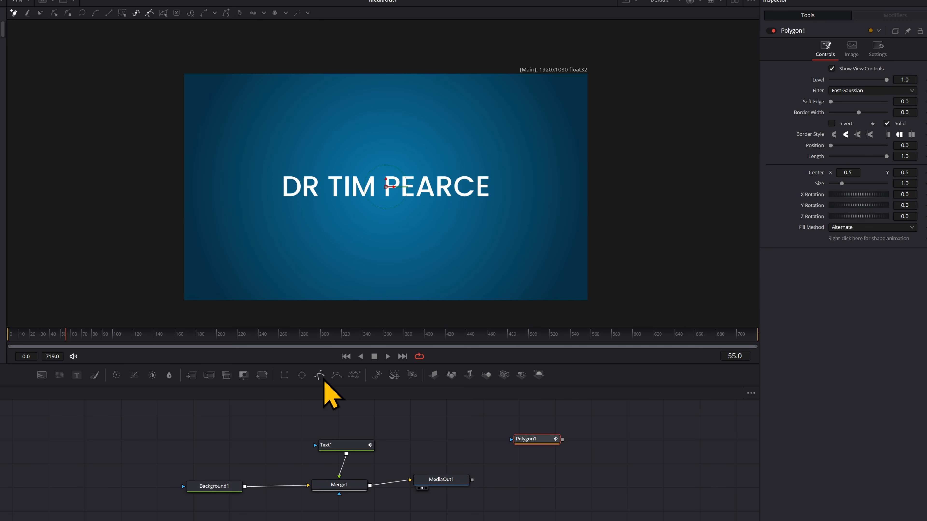
pyautogui.hotkey('shift', 'space')
pyautogui.write('merge')
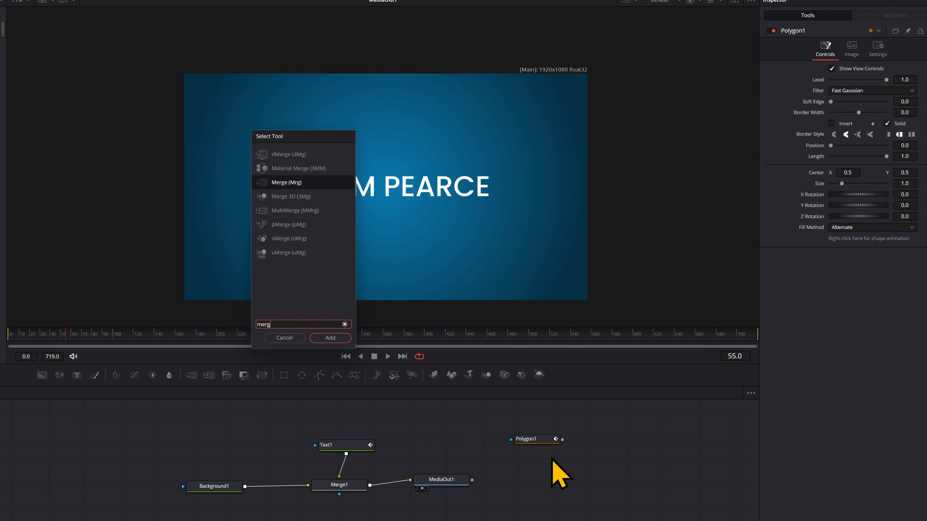
pyautogui.doubleClick(315, 188)
pyautogui.moveTo(511, 469); pyautogui.dragTo(422, 487)
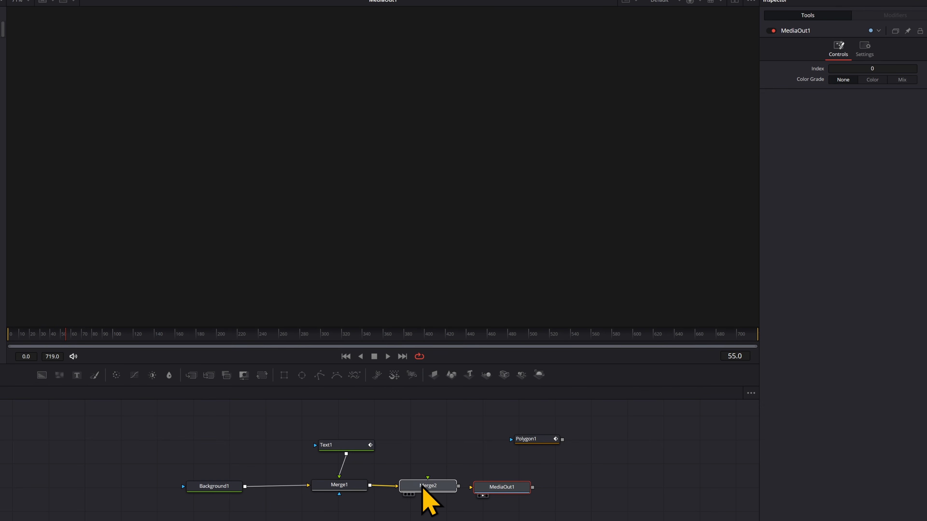
pyautogui.moveTo(495, 489)
pyautogui.mouseDown()
pyautogui.moveTo(506, 485)
pyautogui.moveTo(490, 484)
pyautogui.mouseUp()
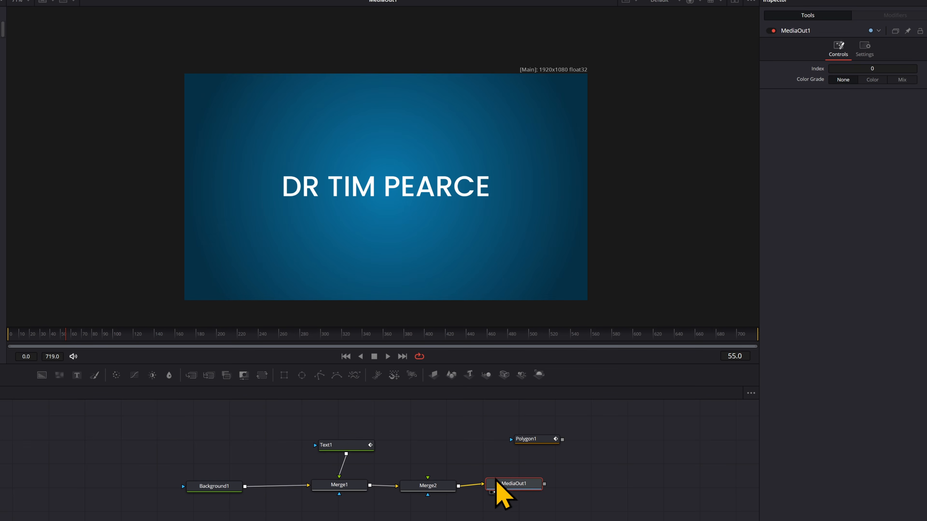
pyautogui.moveTo(522, 439); pyautogui.dragTo(429, 490)
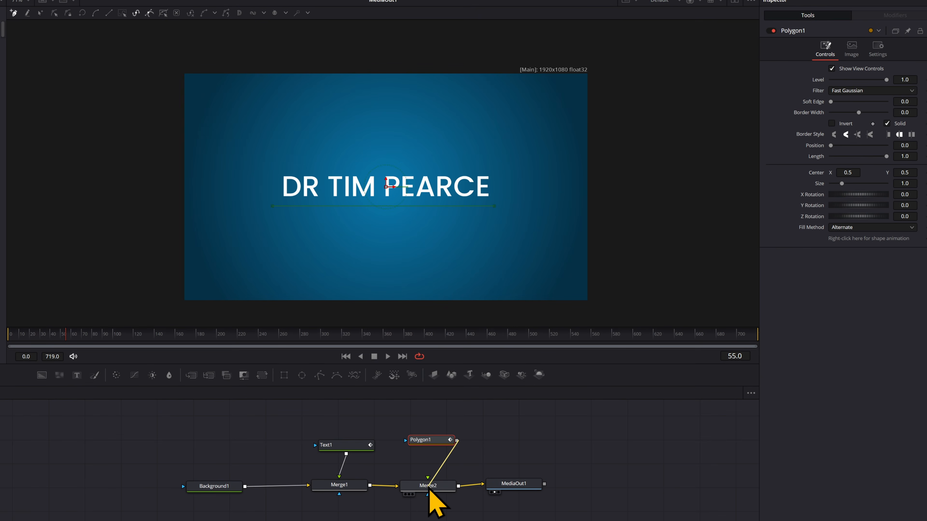
# Give the polygon underline a thin white stroke and keyframe Position from 0 to 1 by frame 100.
pyautogui.moveTo(858, 112); pyautogui.dragTo(860, 113)
pyautogui.moveTo(887, 157)
pyautogui.mouseDown()
pyautogui.moveTo(833, 157)
pyautogui.moveTo(871, 156)
pyautogui.moveTo(833, 146)
pyautogui.moveTo(886, 149)
pyautogui.mouseUp()
pyautogui.moveTo(885, 150); pyautogui.dragTo(831, 148)
pyautogui.moveTo(872, 157); pyautogui.dragTo(925, 161)
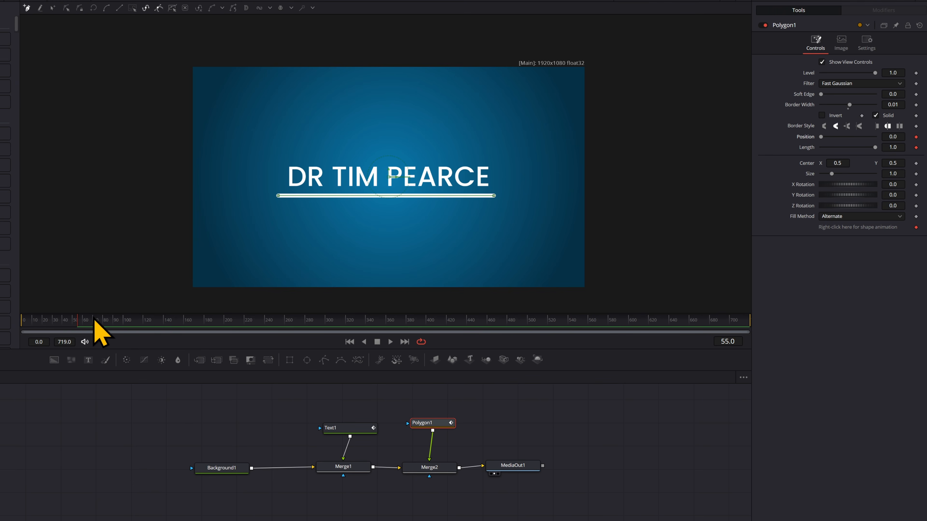
pyautogui.moveTo(93, 319)
pyautogui.mouseDown()
pyautogui.moveTo(22, 320)
pyautogui.moveTo(78, 326)
pyautogui.mouseUp()
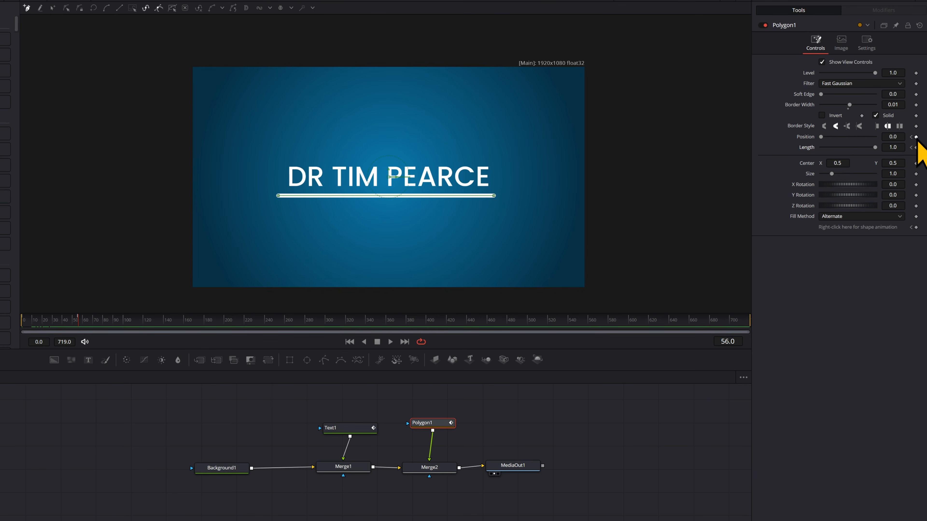
pyautogui.moveTo(84, 323); pyautogui.dragTo(125, 326)
pyautogui.moveTo(893, 137); pyautogui.dragTo(897, 137)
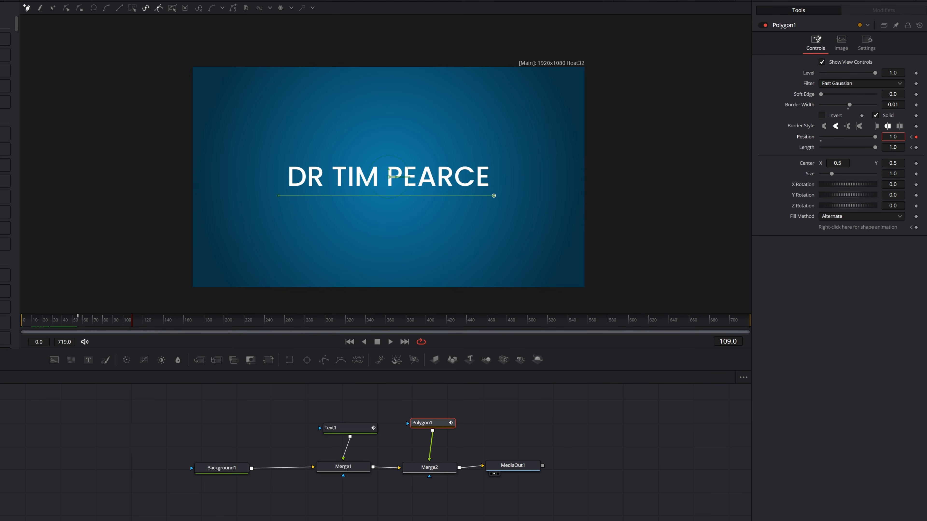
# Preview the underline animation, then delete the Polygon1 node.
pyautogui.click(18, 324)
pyautogui.press('space')
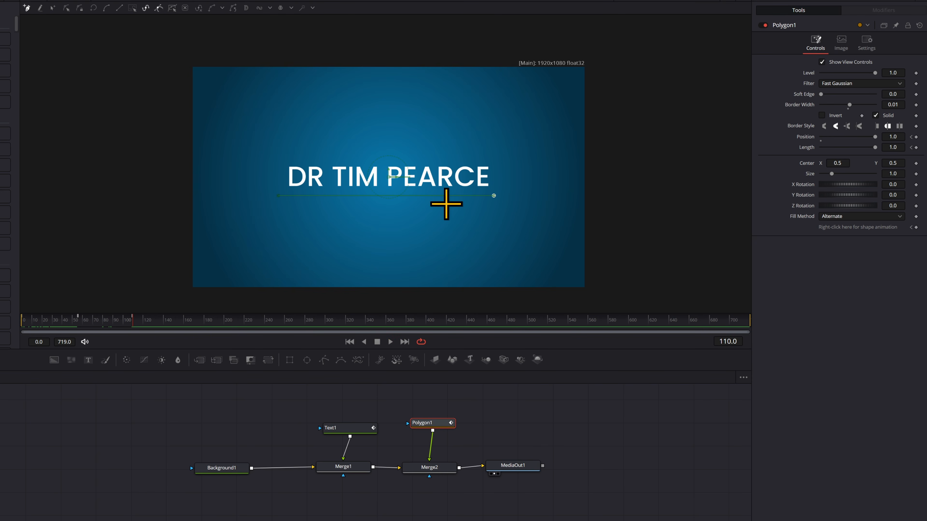
pyautogui.click(549, 420)
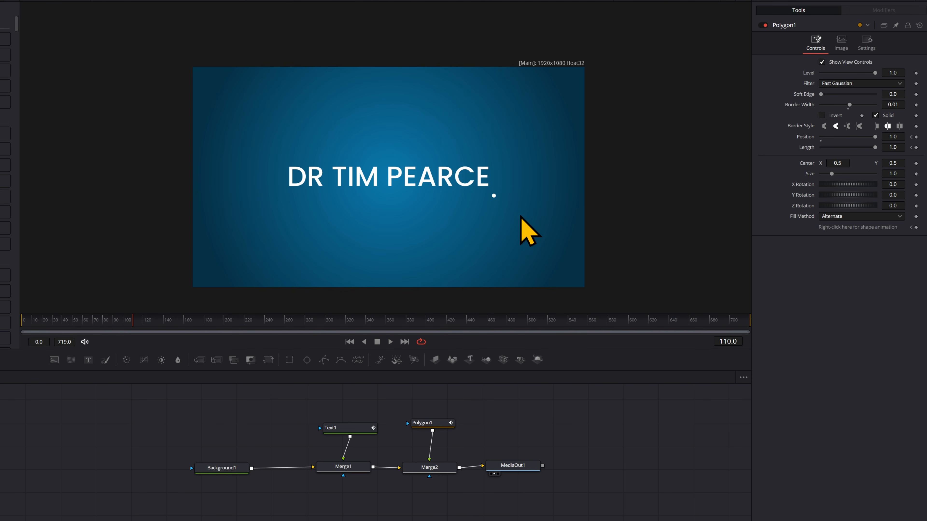
pyautogui.click(431, 424)
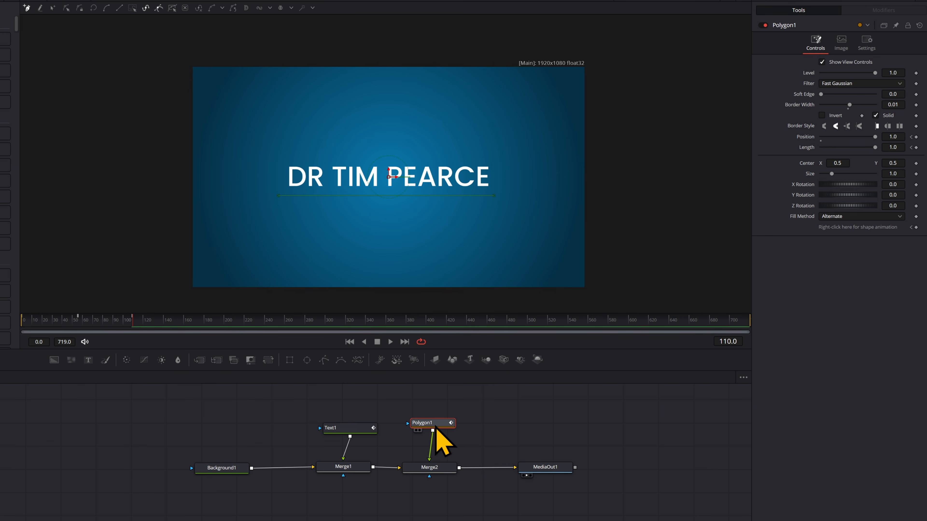
pyautogui.press('Delete')
# Add a BSpline node to Merge2 and place five points around the title.
pyautogui.click(430, 467)
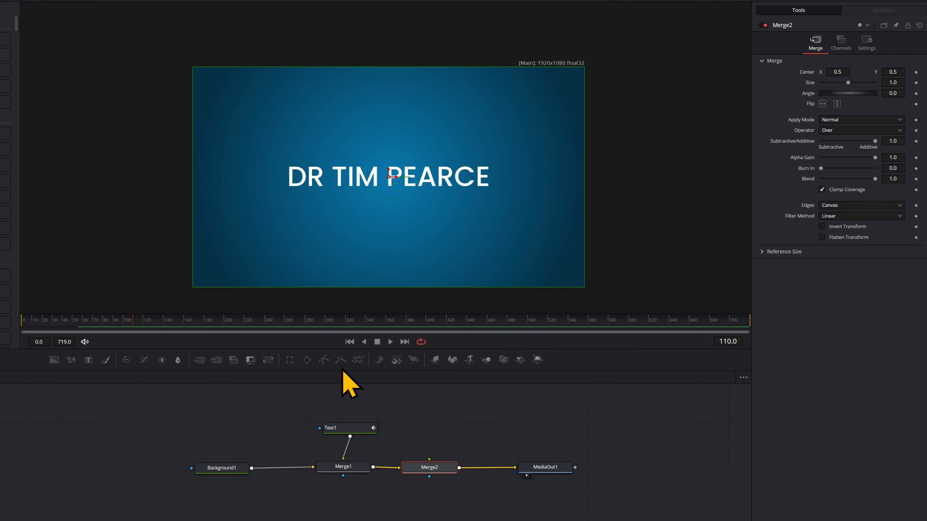
pyautogui.click(341, 362)
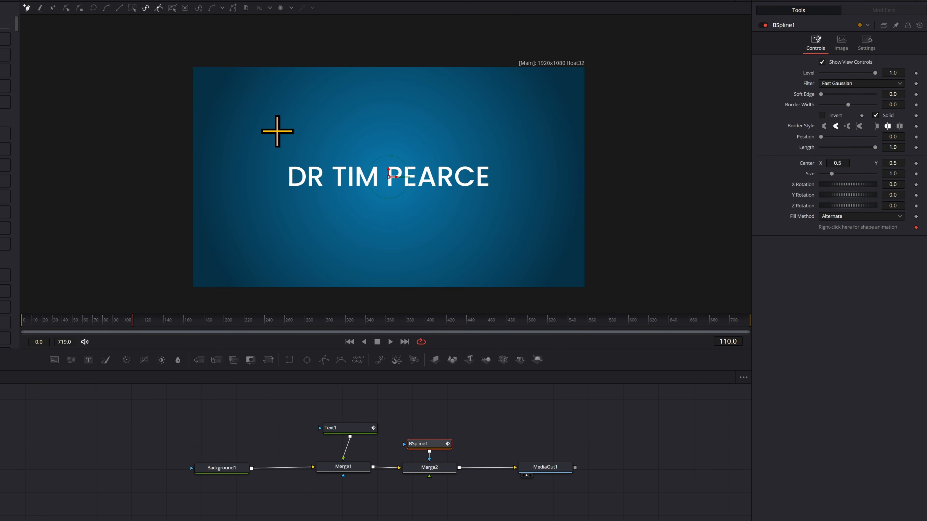
pyautogui.click(357, 138)
pyautogui.click(250, 176)
pyautogui.click(372, 238)
pyautogui.click(528, 187)
pyautogui.click(397, 130)
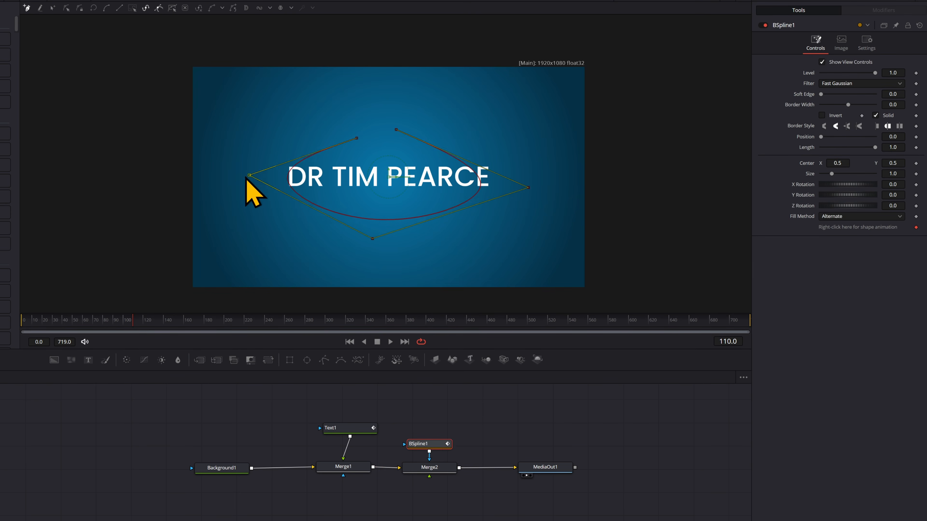
# Pull the ellipse points outward, set the stroke width to 0.025, and move BSpline1 above Merge2.
pyautogui.moveTo(249, 176); pyautogui.dragTo(208, 170)
pyautogui.moveTo(372, 238); pyautogui.dragTo(387, 245)
pyautogui.moveTo(529, 188); pyautogui.dragTo(594, 177)
pyautogui.moveTo(397, 130); pyautogui.dragTo(313, 101)
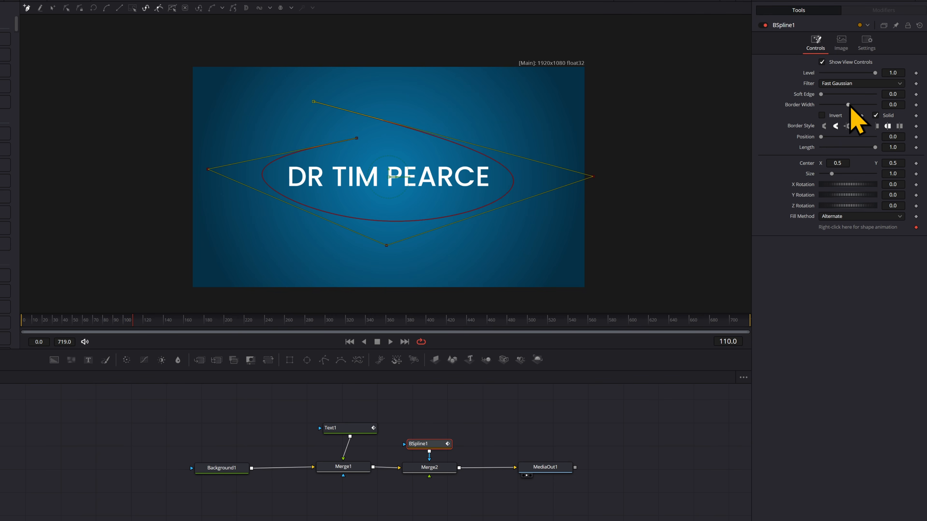
pyautogui.moveTo(850, 105); pyautogui.dragTo(852, 105)
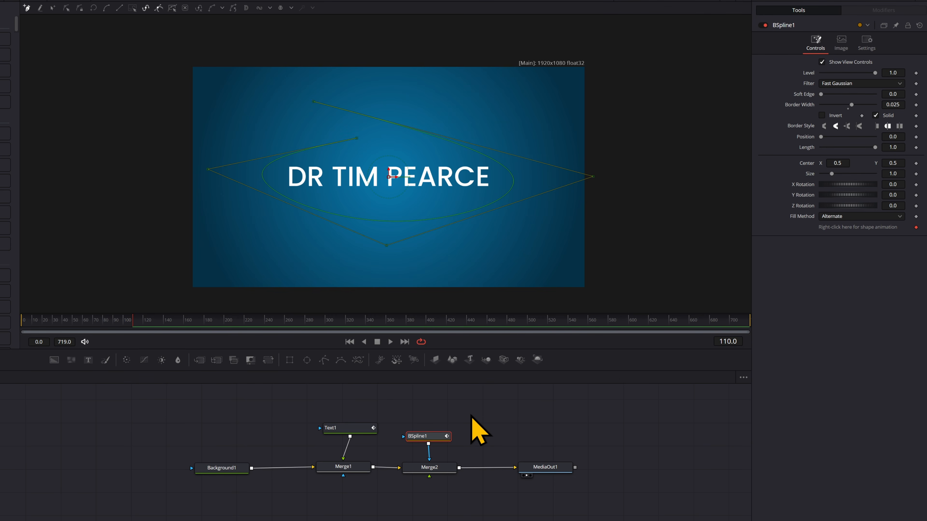
pyautogui.moveTo(432, 440); pyautogui.dragTo(432, 467)
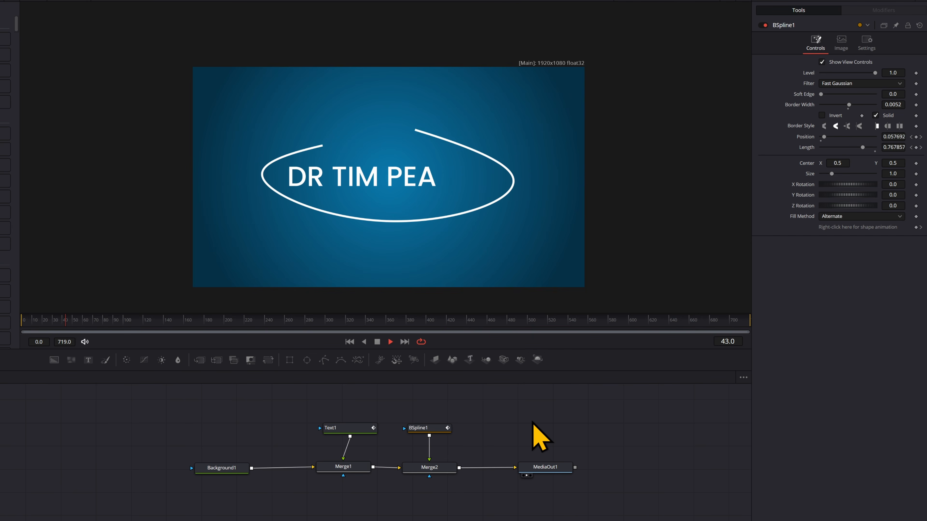
pyautogui.press('space')
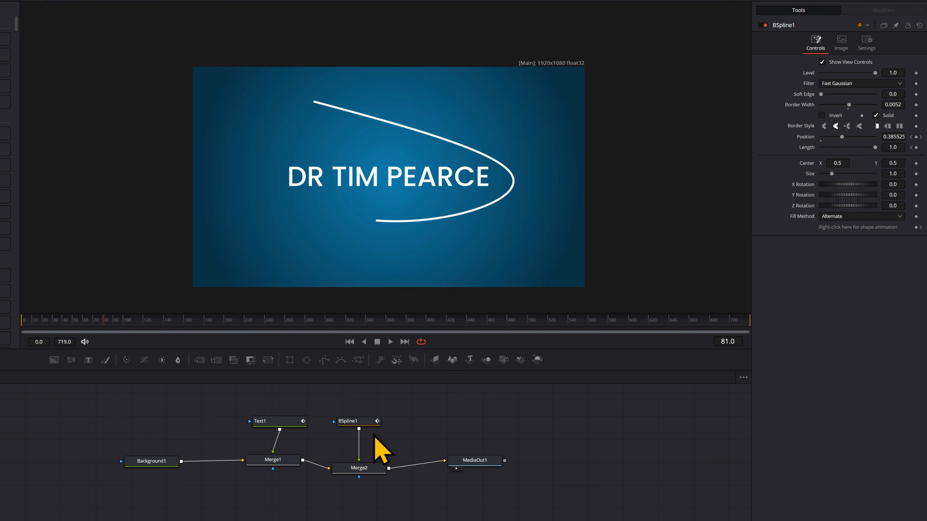
# Duplicate BSpline1 and drag the copy's end point up-left at frame 48 to offset the stroke.
pyautogui.click(363, 424)
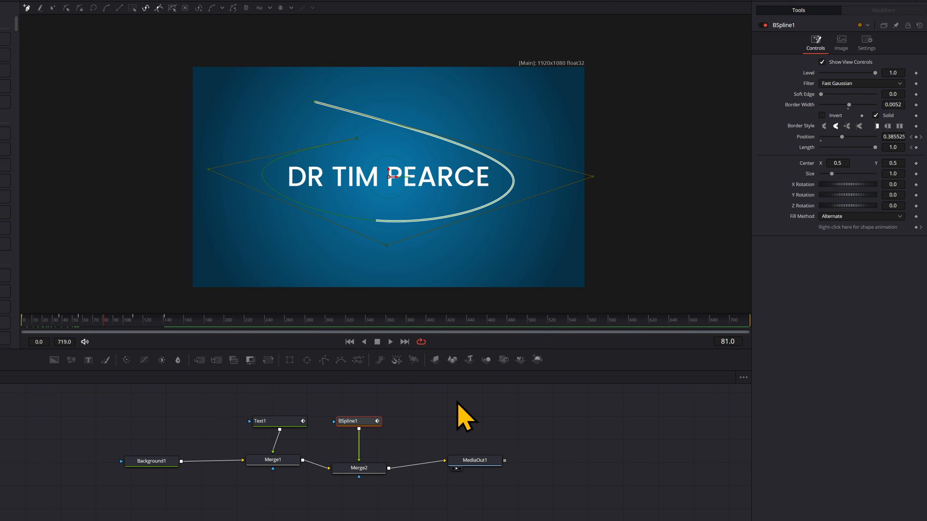
pyautogui.hotkey('ctrl', 'c')
pyautogui.hotkey('ctrl', 'v')
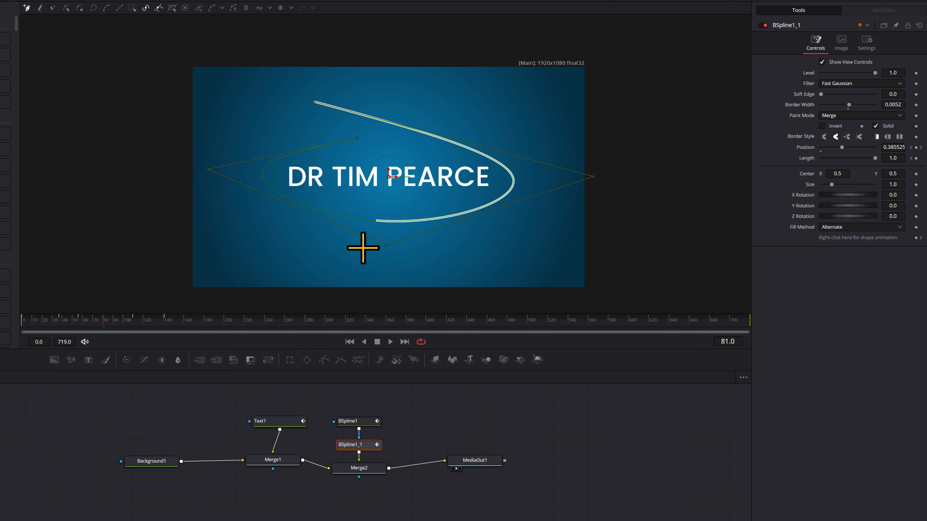
pyautogui.click(77, 320)
pyautogui.moveTo(74, 319); pyautogui.dragTo(70, 319)
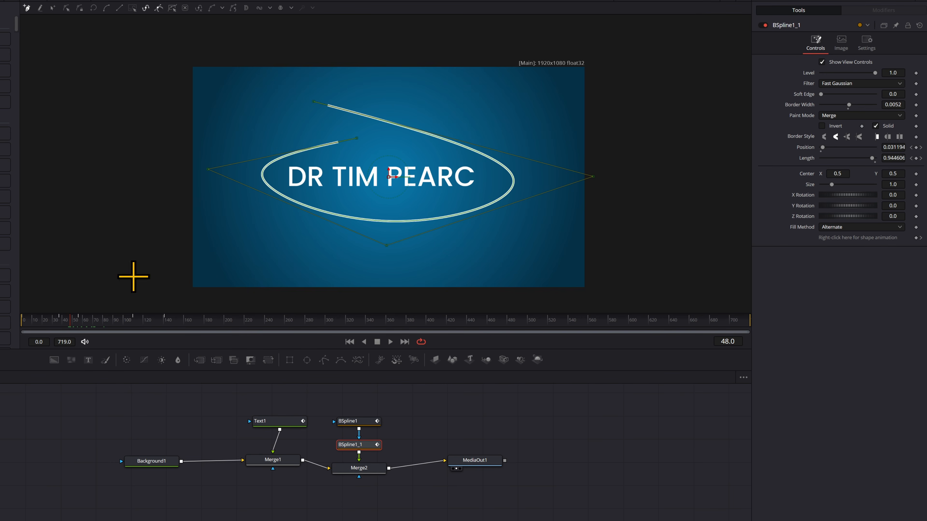
pyautogui.moveTo(356, 138); pyautogui.dragTo(343, 116)
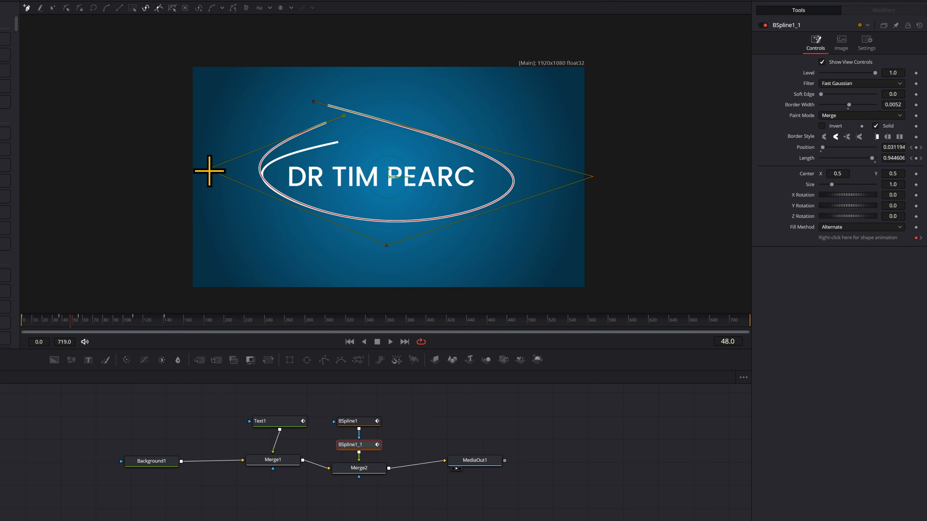
pyautogui.press('space')
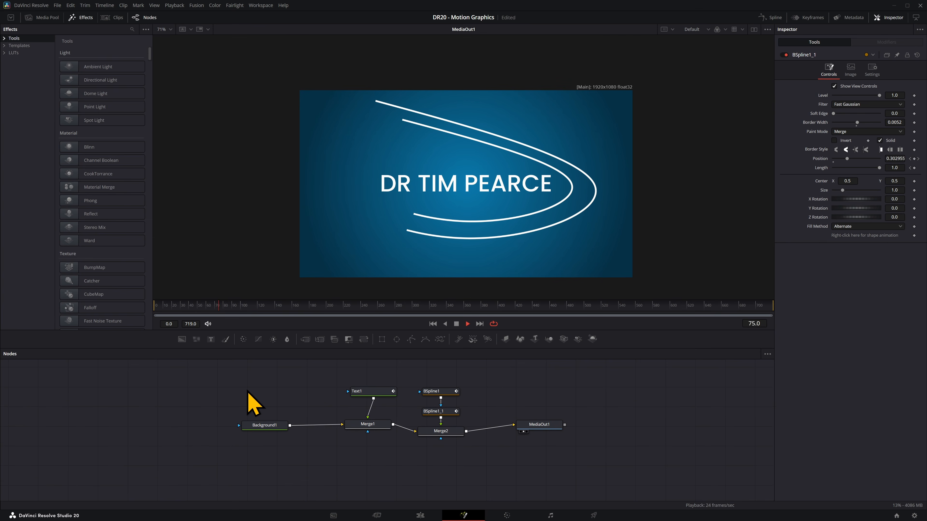
# Shift BSpline1_1's keyframes to start around frame 26 and play back to check the stagger.
pyautogui.click(807, 18)
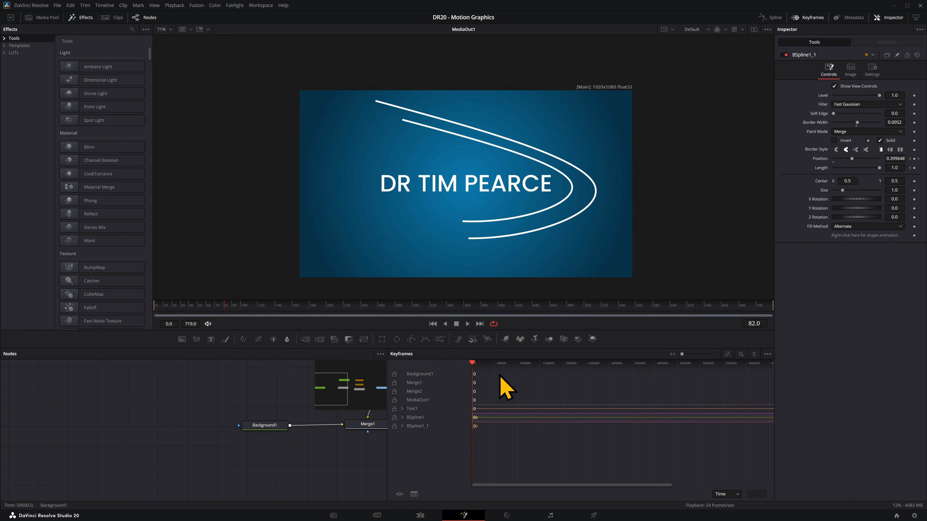
pyautogui.click(402, 418)
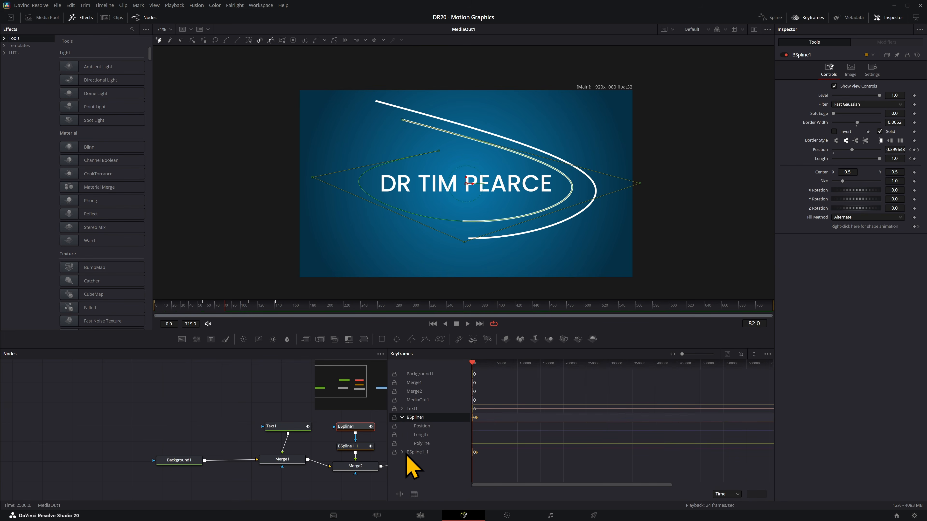
pyautogui.click(402, 417)
pyautogui.click(727, 355)
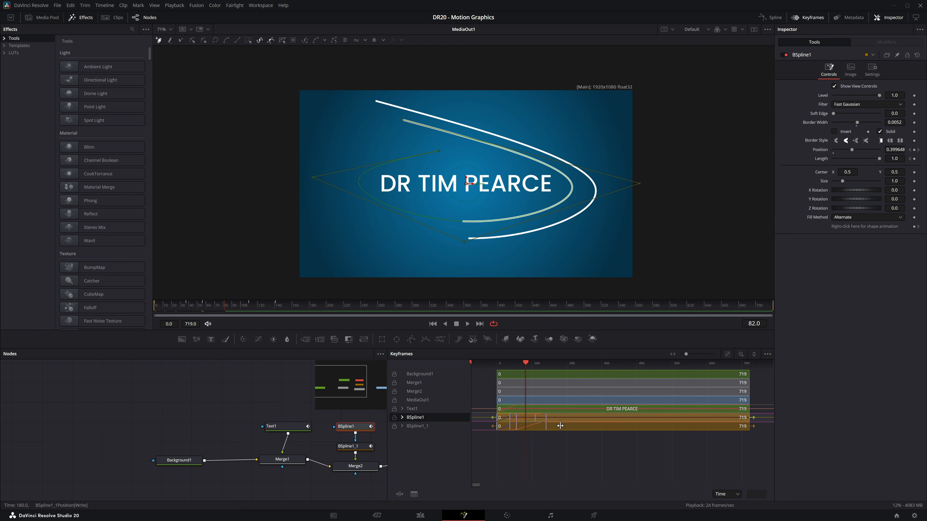
pyautogui.moveTo(561, 426); pyautogui.dragTo(564, 426)
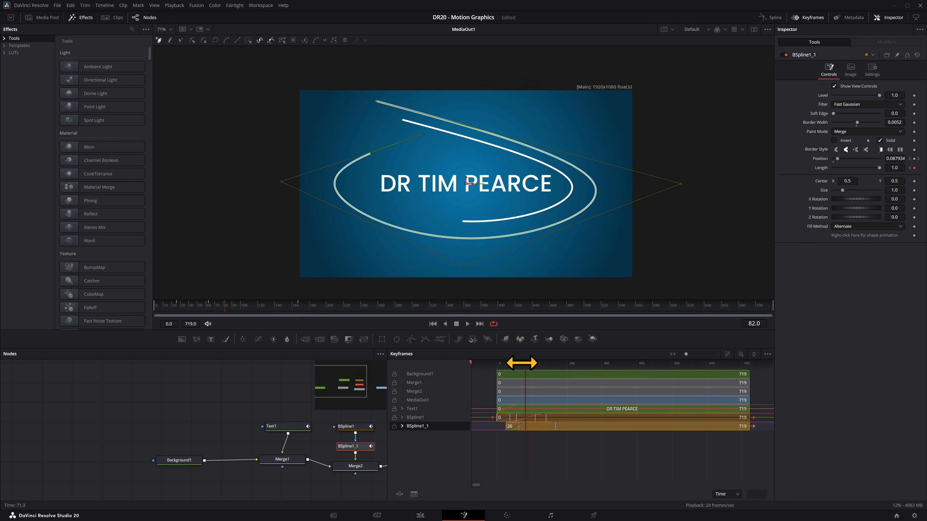
pyautogui.press('space')
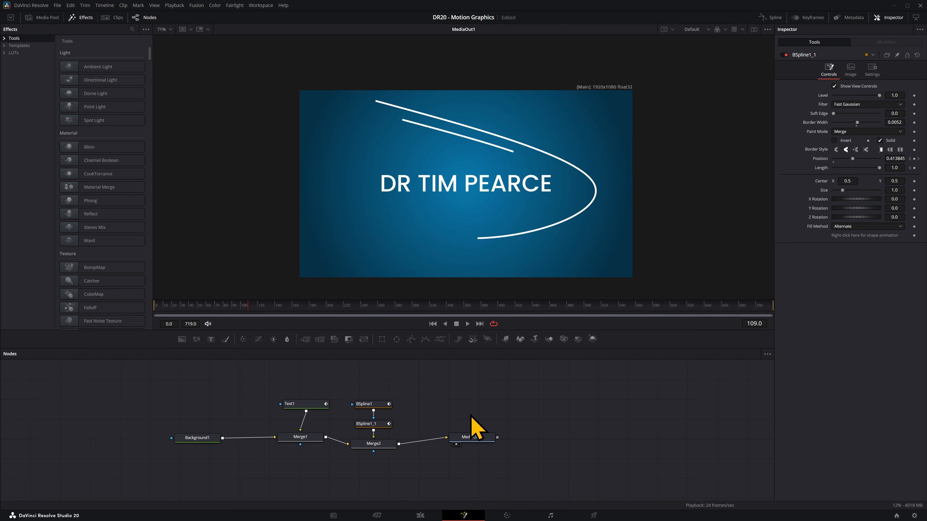
# Add a white Background2 before MediaOut1, merged into the composite via Merge3.
pyautogui.moveTo(478, 444); pyautogui.dragTo(503, 446)
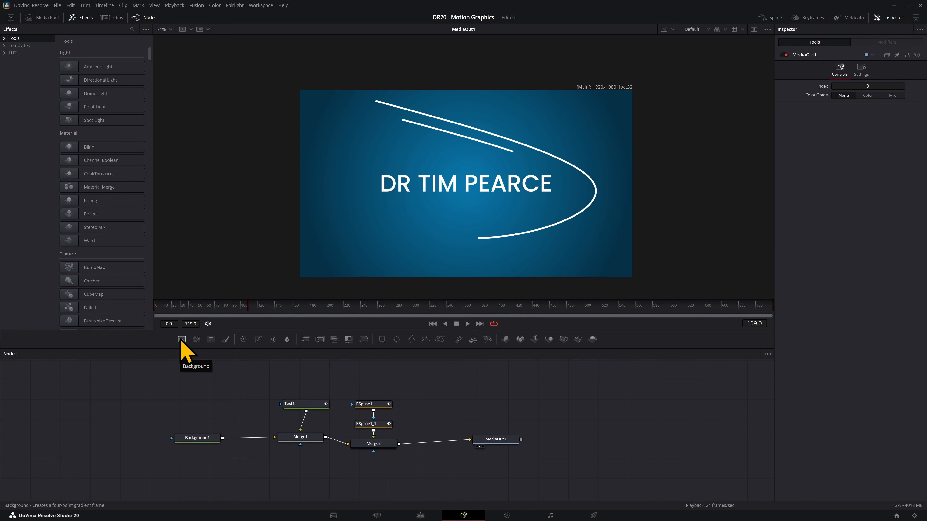
pyautogui.moveTo(181, 341); pyautogui.dragTo(445, 443)
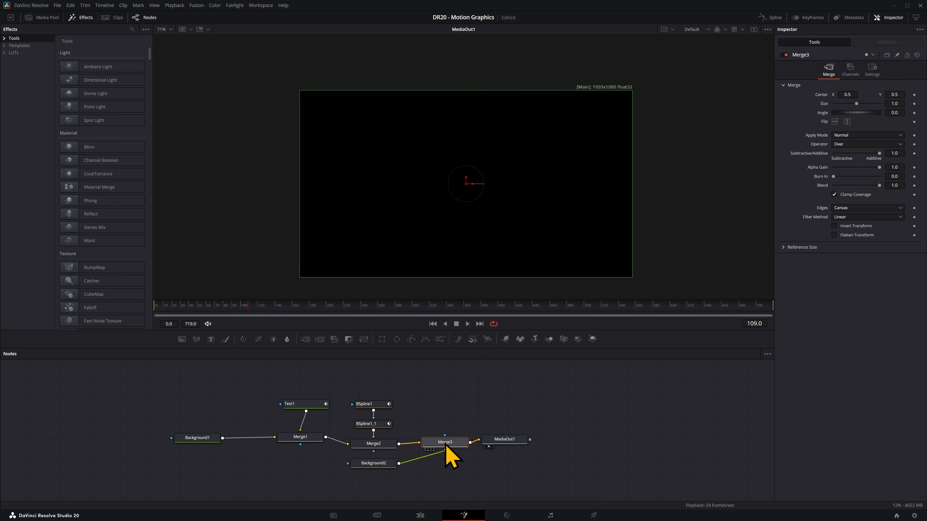
pyautogui.moveTo(365, 470); pyautogui.dragTo(441, 411)
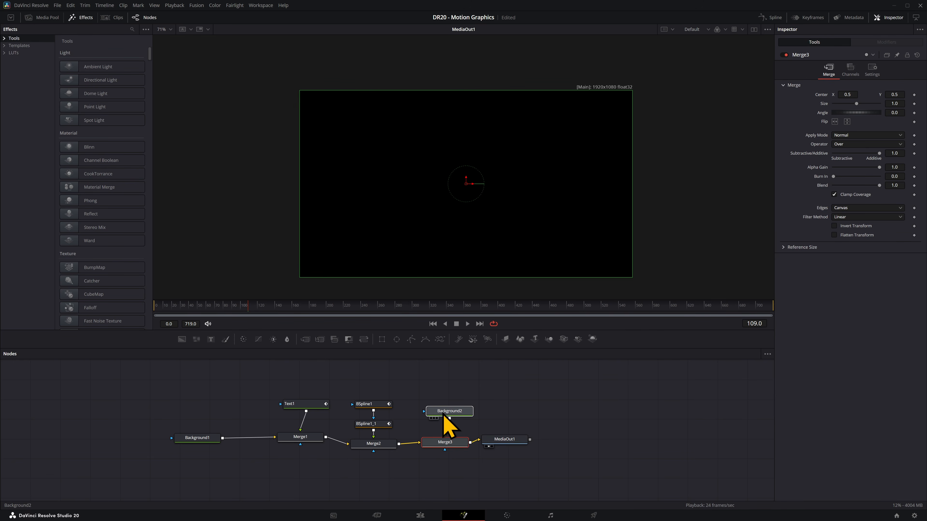
pyautogui.click(853, 129)
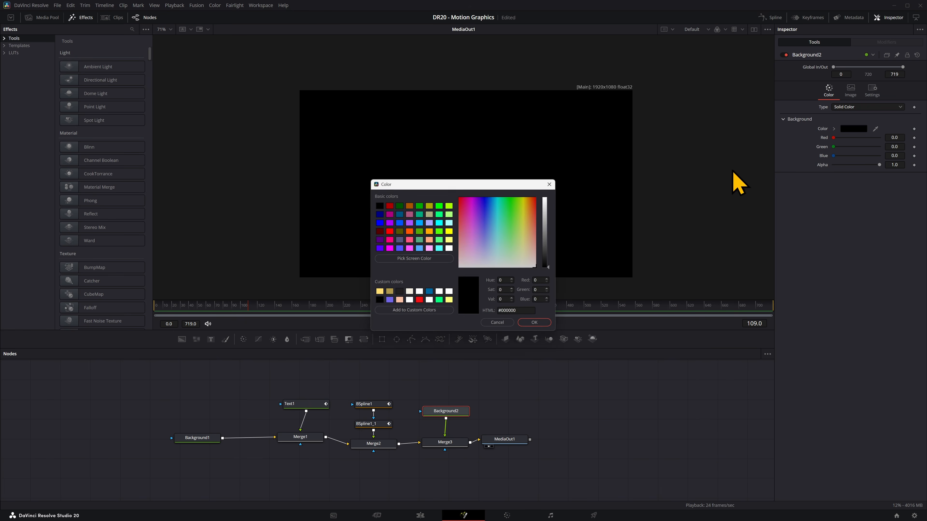
pyautogui.click(452, 260)
pyautogui.click(542, 323)
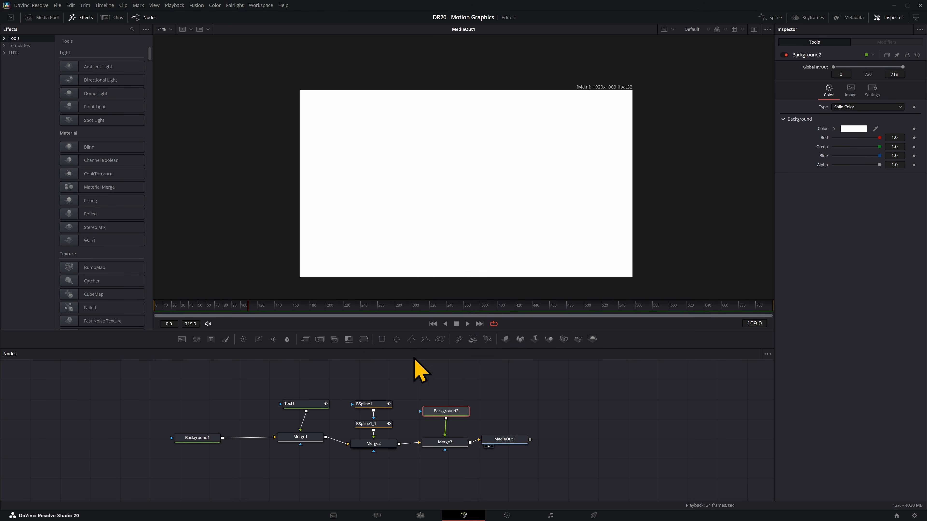
# Mask the white background with Ellipse1, unchecking Solid and raising Border Width into a thick ring.
pyautogui.click(396, 340)
pyautogui.click(880, 131)
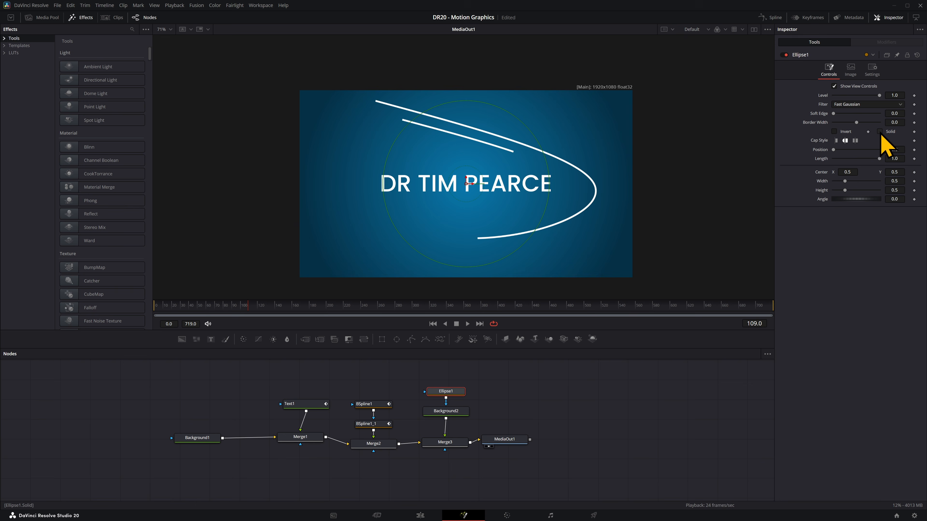
pyautogui.moveTo(891, 124); pyautogui.dragTo(898, 125)
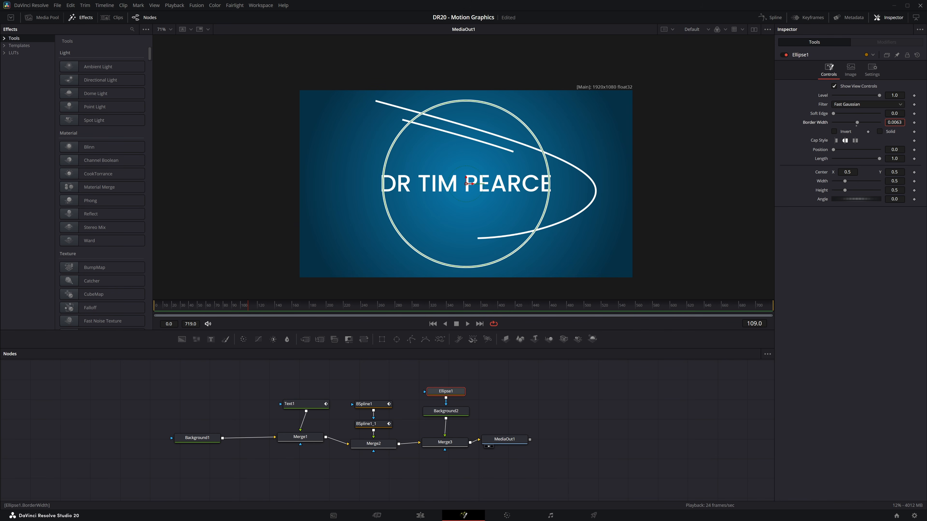
pyautogui.click(452, 416)
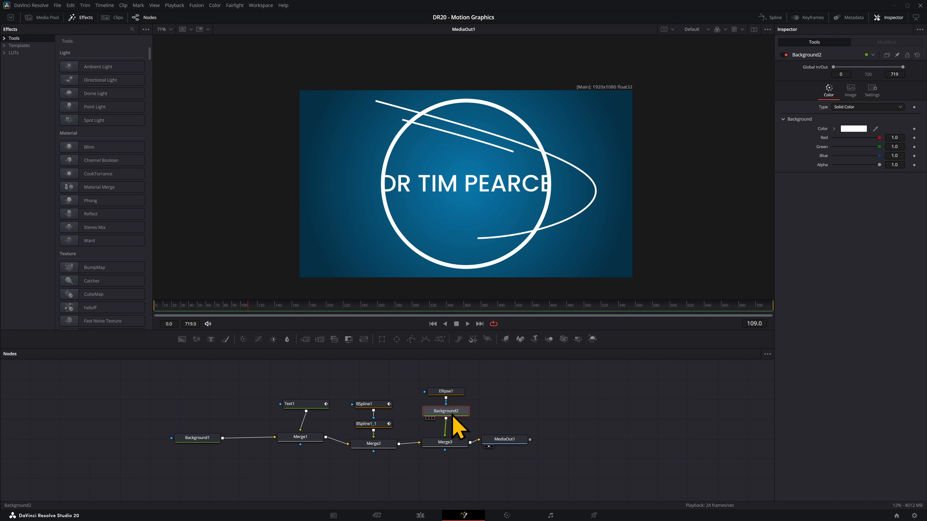
# Add Transform1 after Background2 and keyframe its Size from 0 to about 0.46.
pyautogui.click(367, 345)
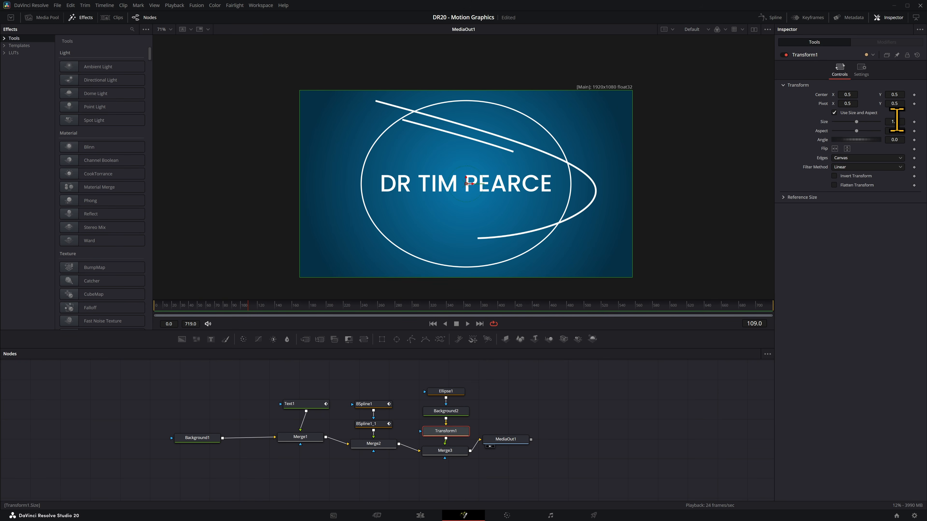
pyautogui.moveTo(898, 121); pyautogui.dragTo(877, 121)
pyautogui.click(914, 122)
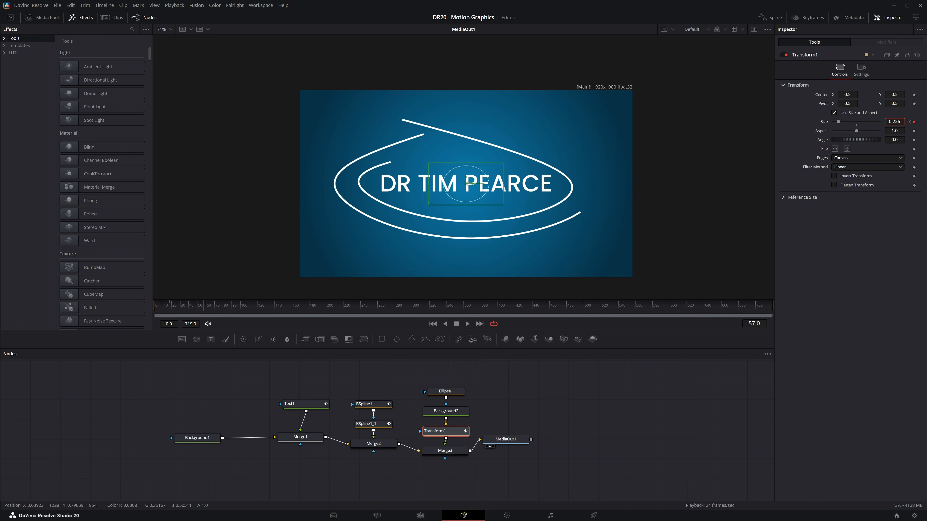
pyautogui.moveTo(895, 122); pyautogui.dragTo(905, 121)
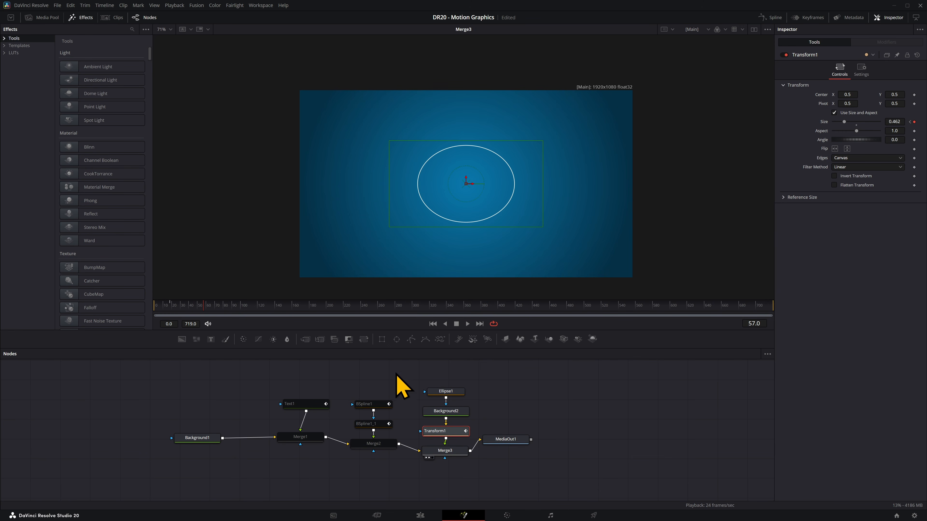
# Pass-through the Text and spline nodes, and adjust Ellipse1's border width.
pyautogui.moveTo(393, 378); pyautogui.dragTo(277, 474)
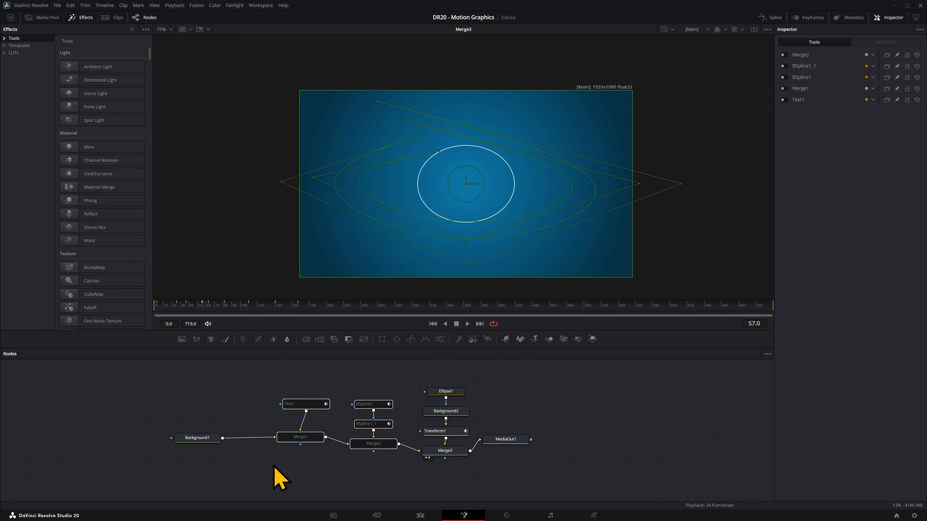
pyautogui.hotkey('ctrl', 'p')
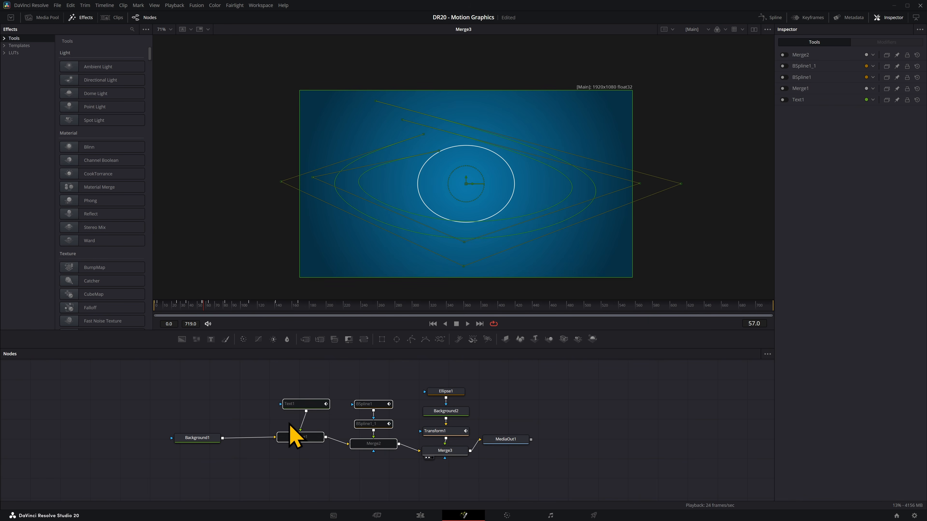
pyautogui.click(442, 430)
pyautogui.click(465, 391)
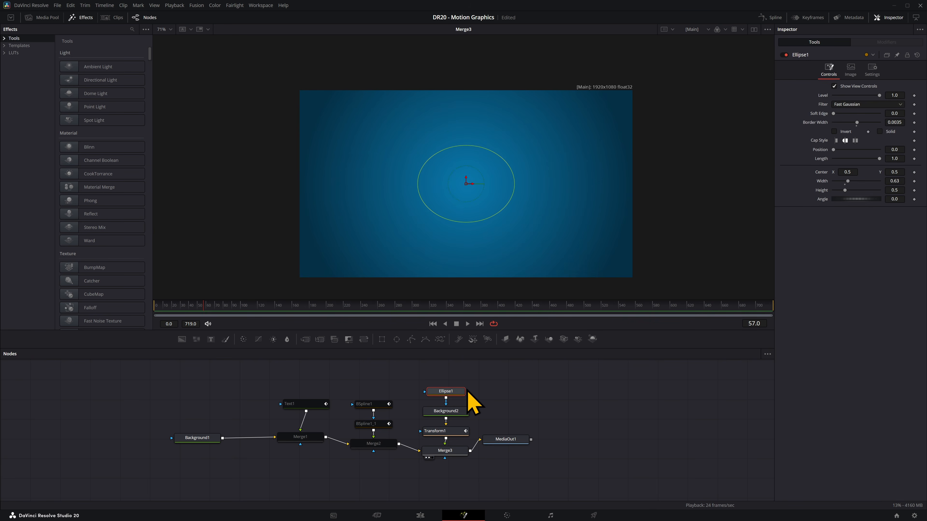
pyautogui.moveTo(892, 122); pyautogui.dragTo(914, 122)
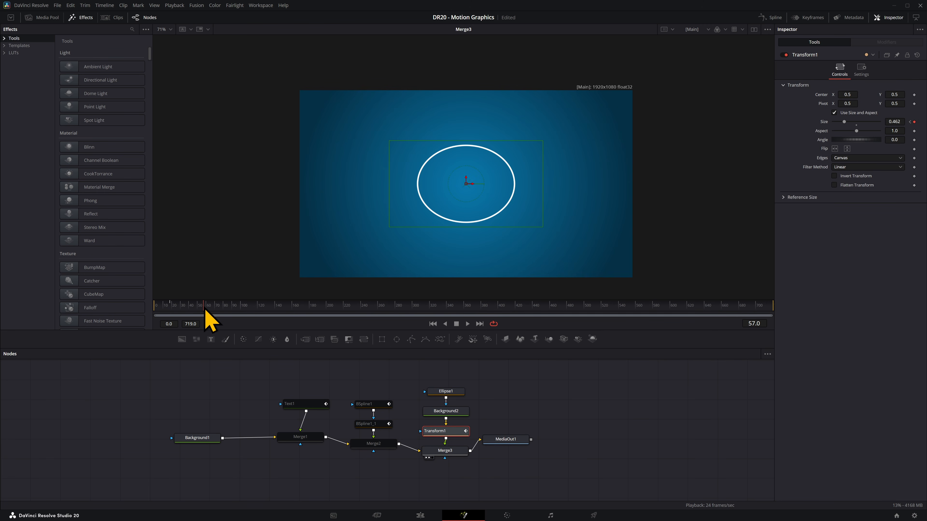
# Scrub the timeline to review the ring's growth animation around frame 56.
pyautogui.moveTo(207, 307); pyautogui.dragTo(196, 309)
pyautogui.click(452, 391)
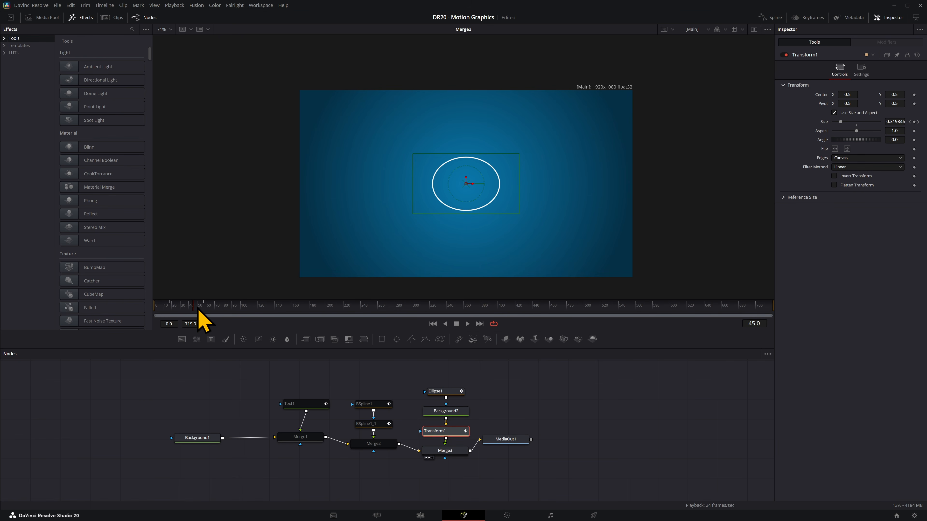
pyautogui.moveTo(199, 308); pyautogui.dragTo(204, 309)
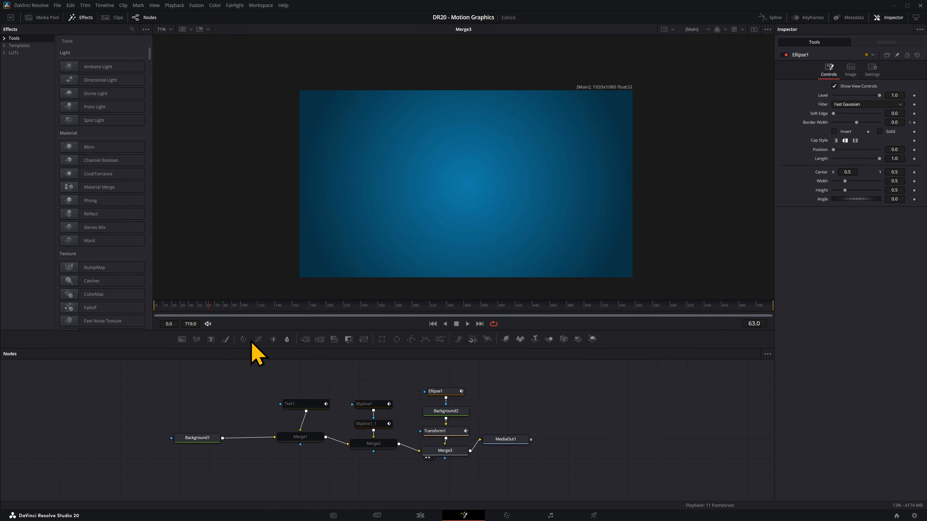
pyautogui.moveTo(199, 308); pyautogui.dragTo(197, 308)
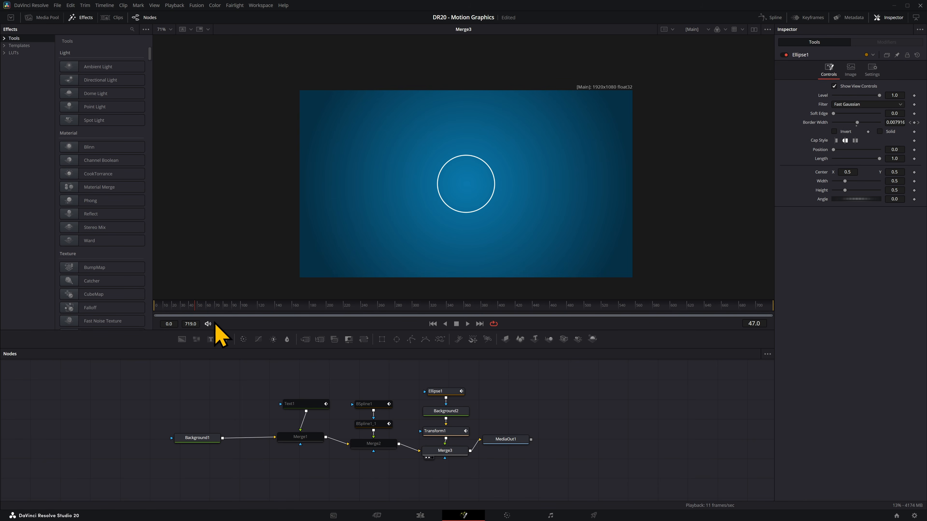
pyautogui.click(438, 431)
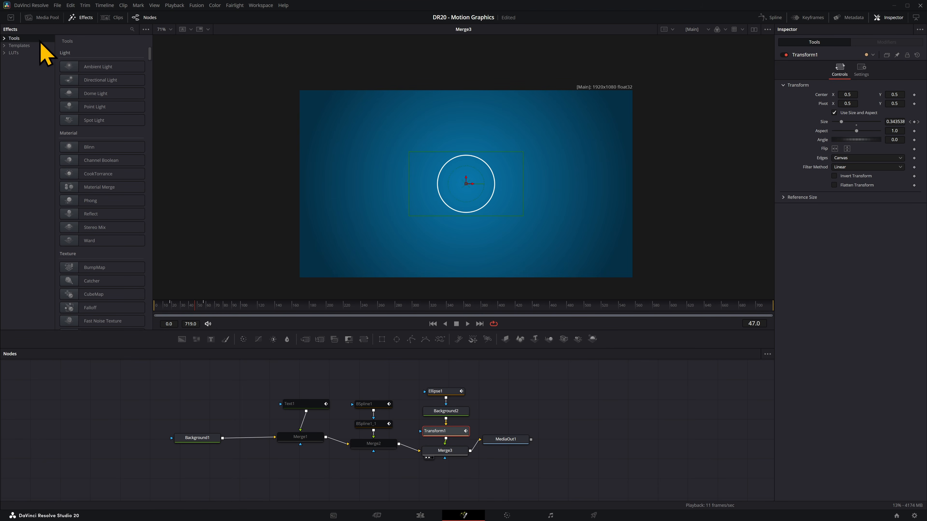
# Search Effects for 'dupli' and insert a Duplicate node after Transform1.
pyautogui.click(132, 30)
pyautogui.write('duplic')
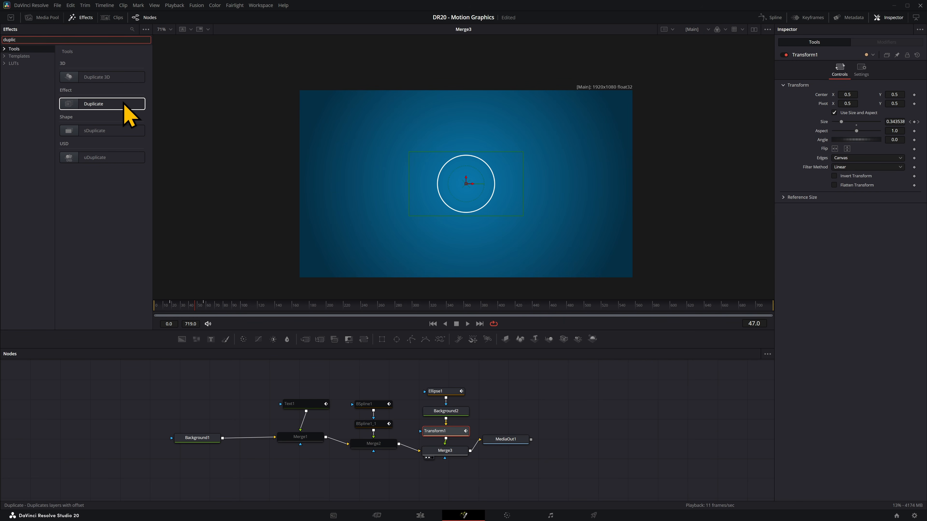
pyautogui.click(105, 104)
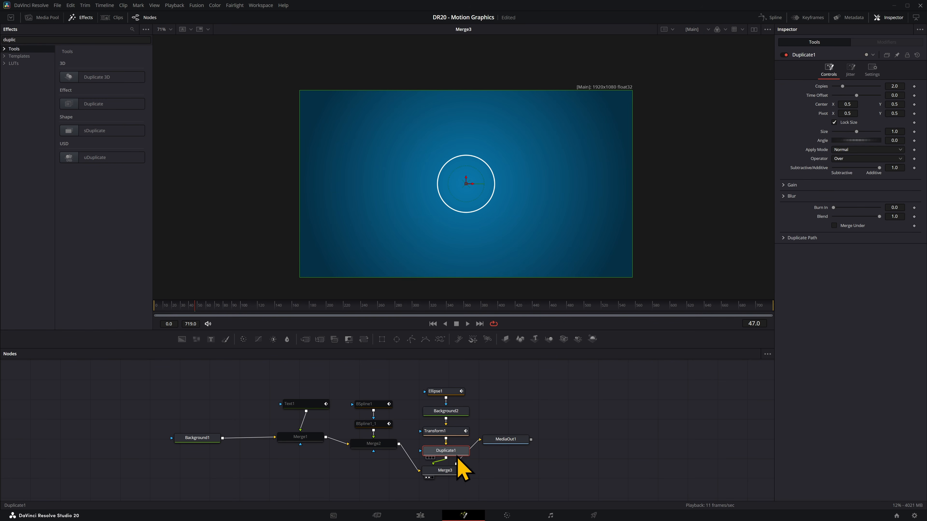
pyautogui.moveTo(501, 446); pyautogui.dragTo(553, 460)
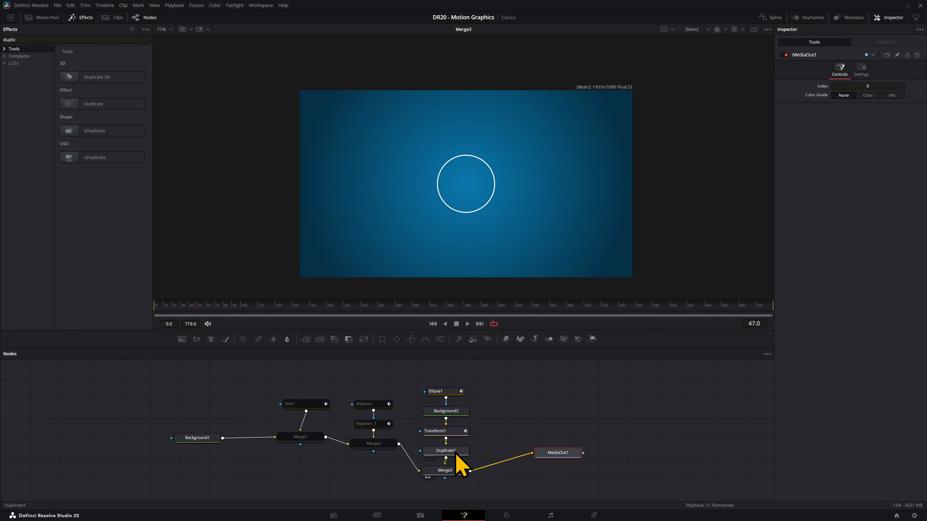
pyautogui.click(456, 453)
# Set Duplicate1 to 10 copies and jitter their Center X and Y.
pyautogui.moveTo(843, 86); pyautogui.dragTo(871, 88)
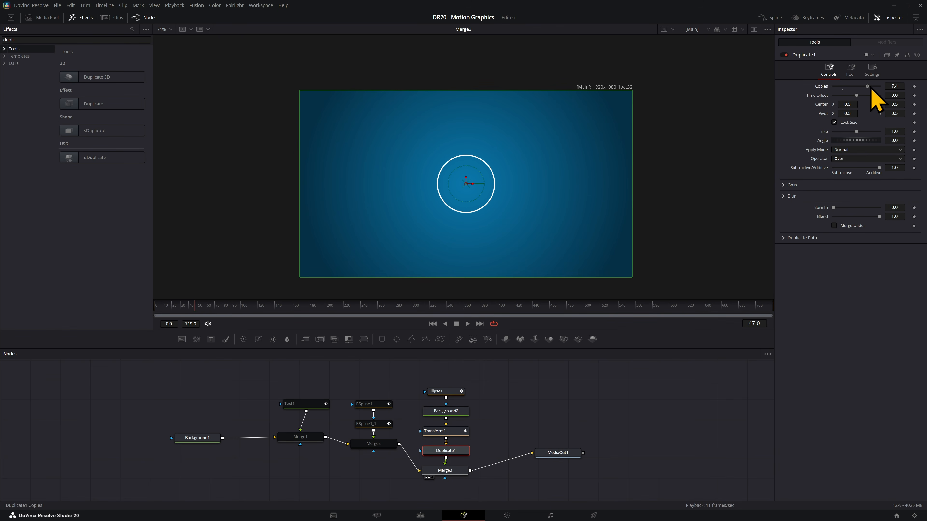
pyautogui.click(853, 71)
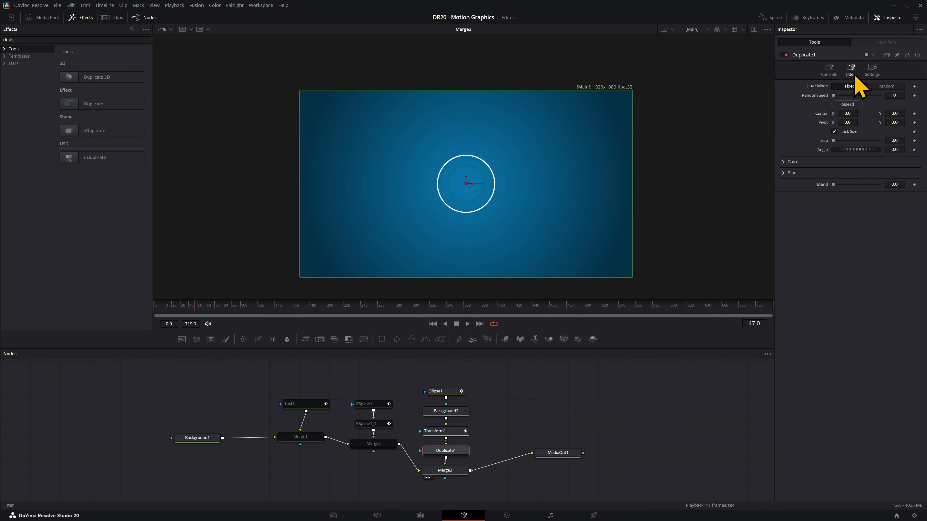
pyautogui.moveTo(839, 96); pyautogui.dragTo(834, 96)
pyautogui.moveTo(847, 114); pyautogui.dragTo(867, 114)
pyautogui.moveTo(849, 114)
pyautogui.mouseDown()
pyautogui.moveTo(837, 114)
pyautogui.moveTo(893, 114)
pyautogui.moveTo(833, 104)
pyautogui.mouseUp()
# Set the copies' Size to 0.939 and Time Offset to -2.5.
pyautogui.click(830, 69)
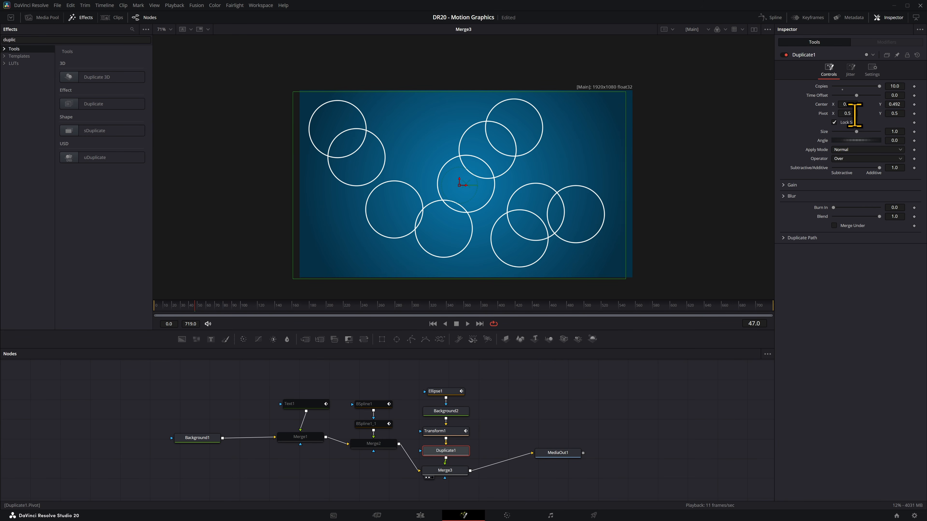
pyautogui.moveTo(847, 113); pyautogui.dragTo(849, 113)
pyautogui.moveTo(857, 132); pyautogui.dragTo(891, 132)
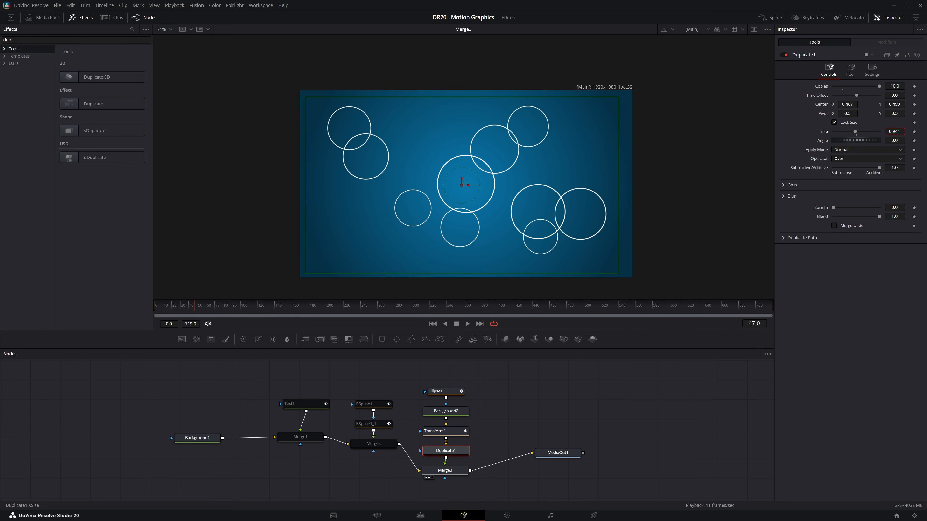
pyautogui.moveTo(857, 95); pyautogui.dragTo(844, 96)
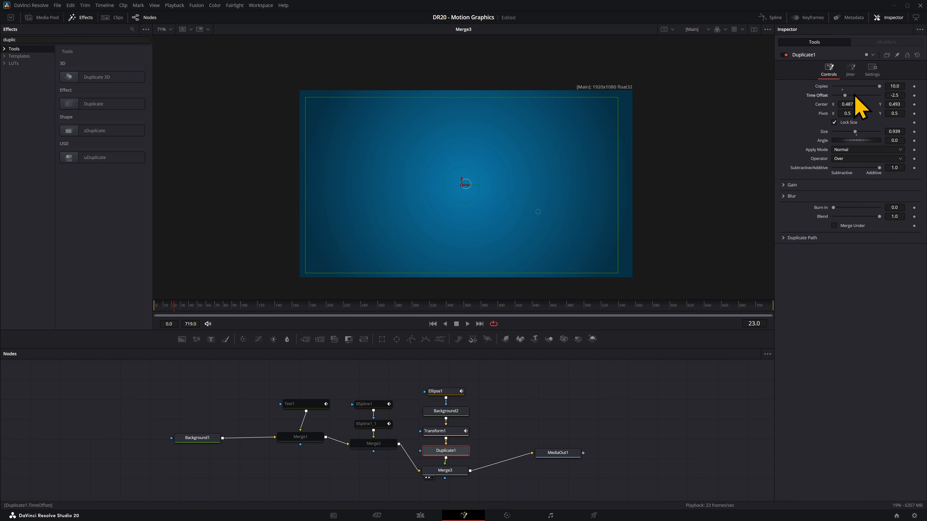